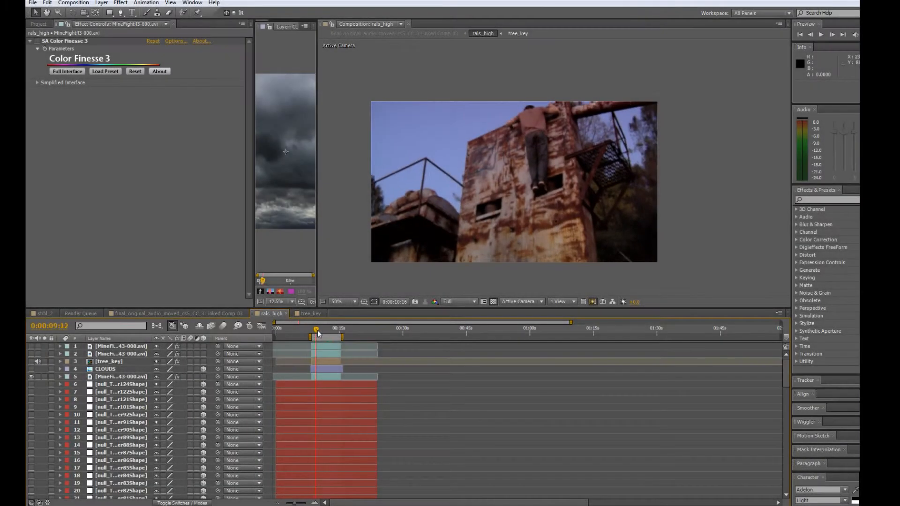
left_click_drag(318, 334, 345, 328)
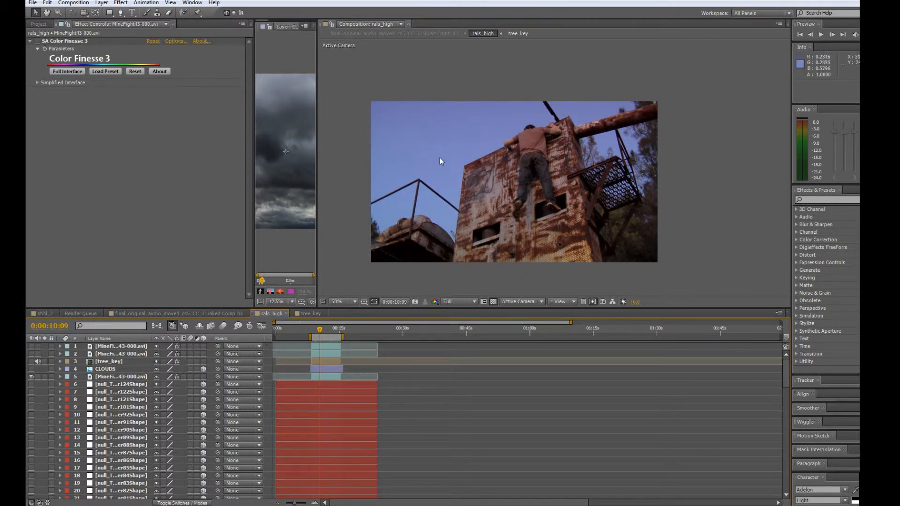
Make all the tracker null layers visible, from the first tracker null up to the null for tracker 124.
left_click_drag(320, 330, 323, 327)
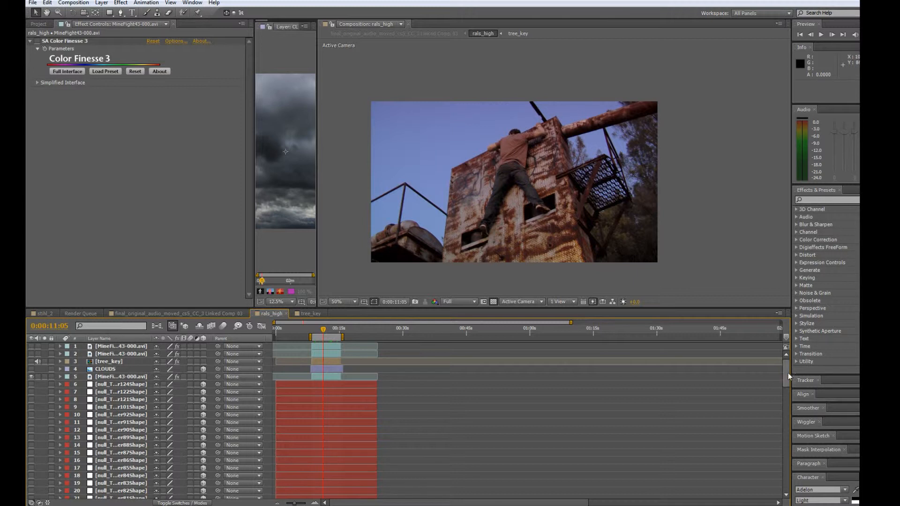
left_click_drag(786, 378, 780, 494)
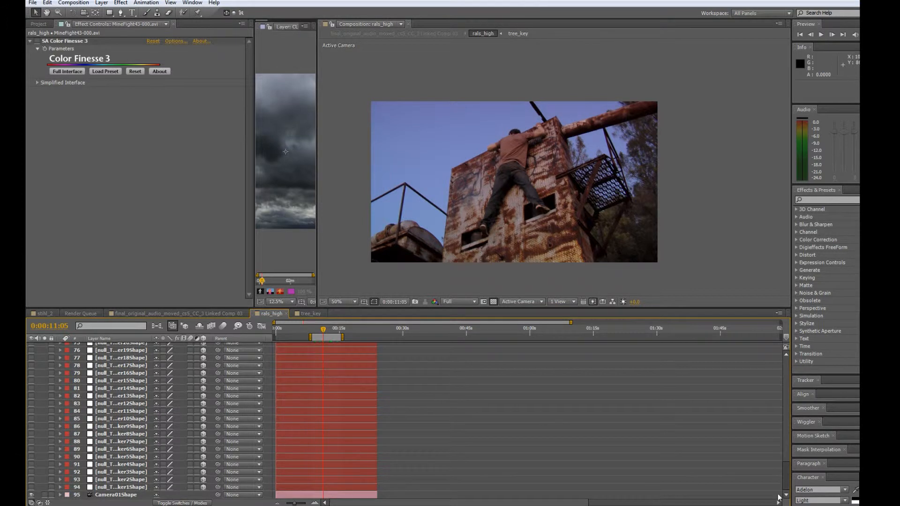
left_click(127, 487)
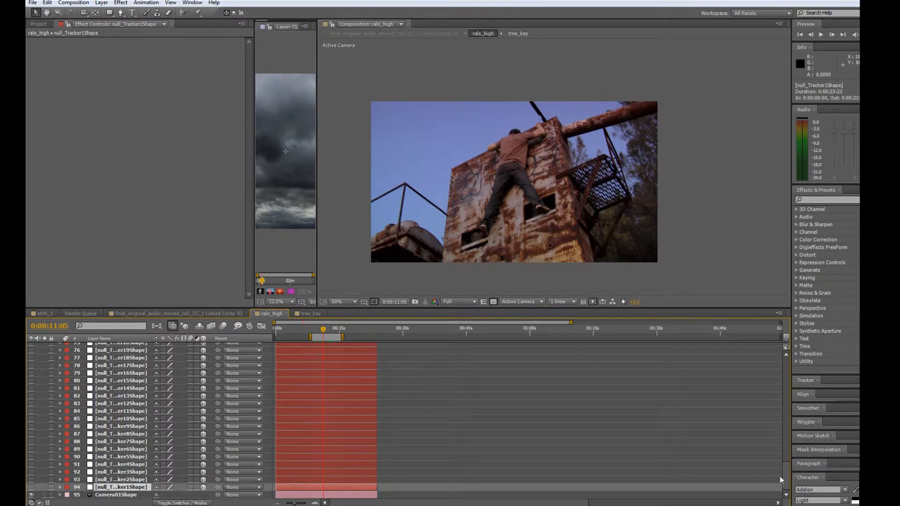
left_click_drag(784, 438, 784, 367)
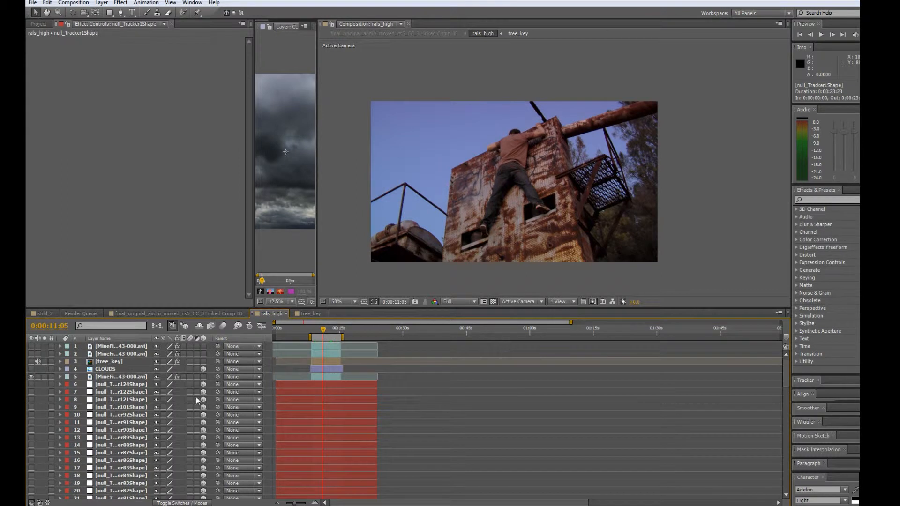
left_click(119, 384, "shift")
left_click(31, 385)
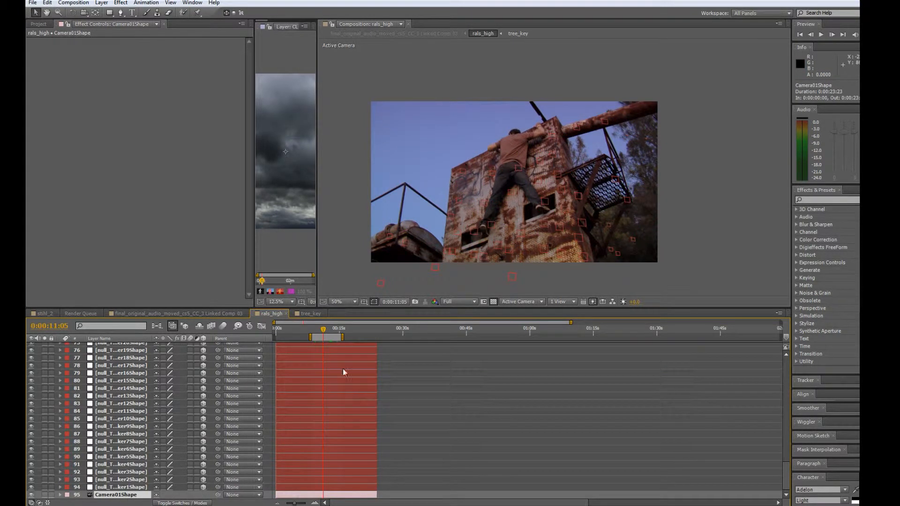
Scrub the timeline back to 0:00:09:10 and check how the tracker nulls follow the footage.
left_click(316, 330)
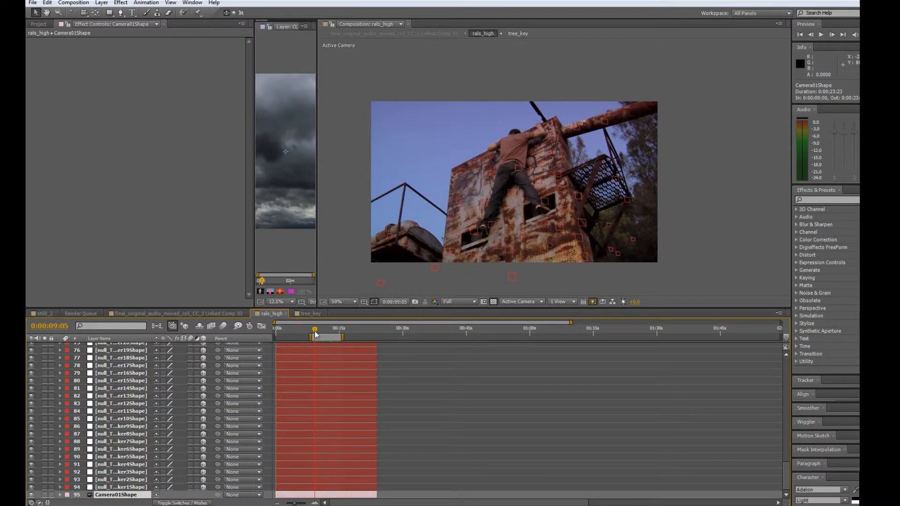
mouse_move(317, 332)
left_mouse_down()
mouse_move(341, 331)
mouse_move(316, 330)
left_mouse_up()
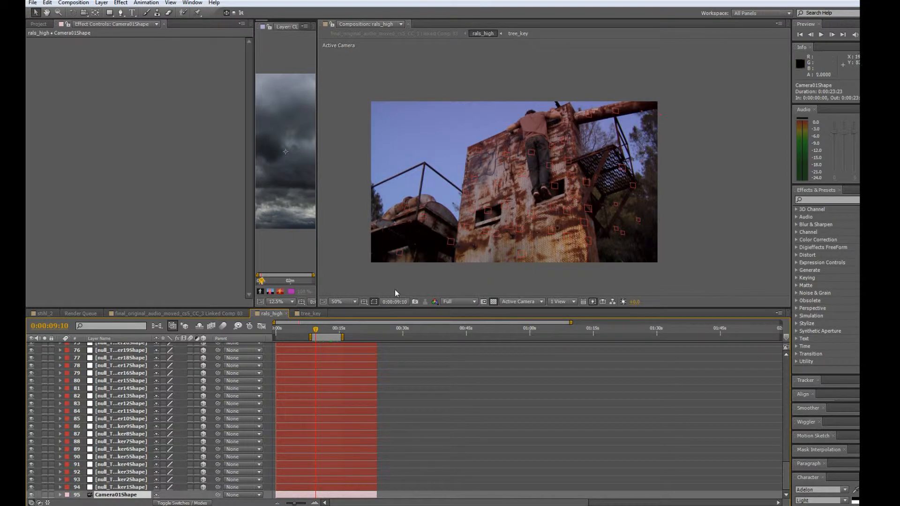
Duplicate the visible MineFight43-000.avi footage layer below CLOUDS twice.
left_click_drag(787, 470, 786, 361)
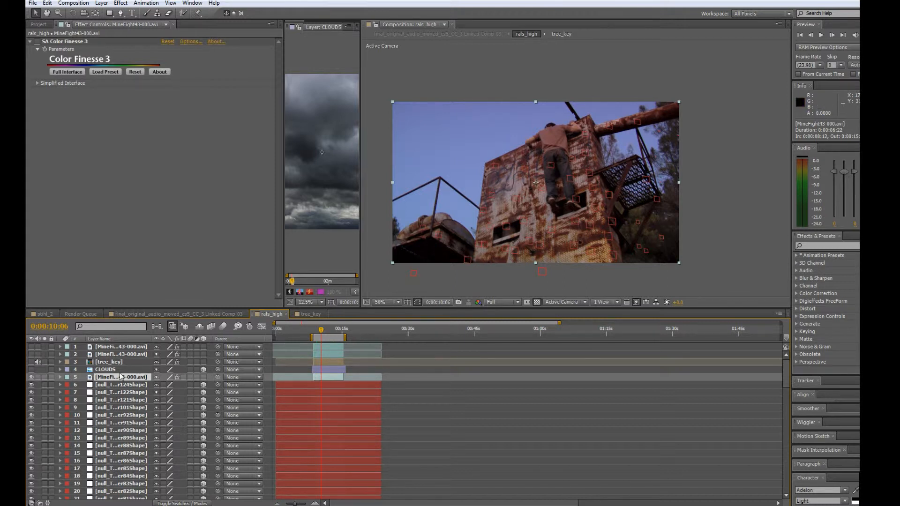
key("ctrl+d")
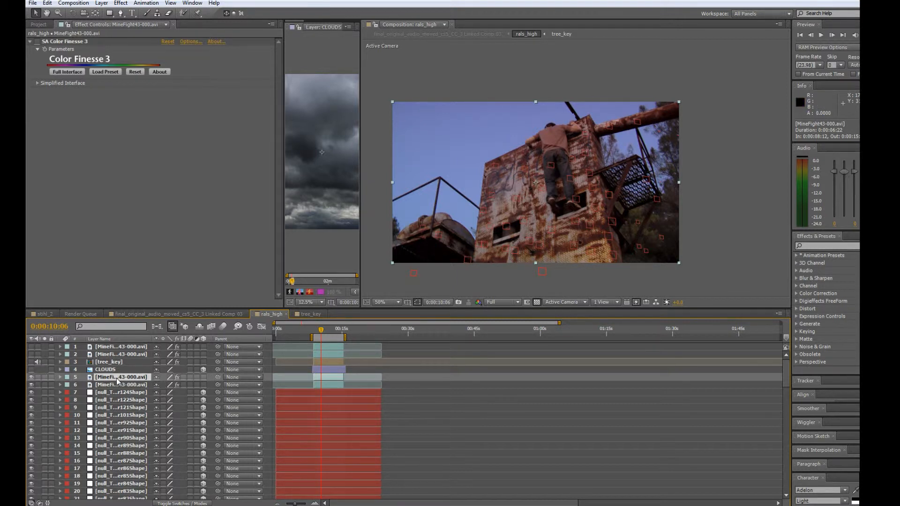
key("ctrl+d")
Pre-compose the two duplicated footage layers into a new composition named Matte, moving all attributes into it.
left_click(117, 385, "shift")
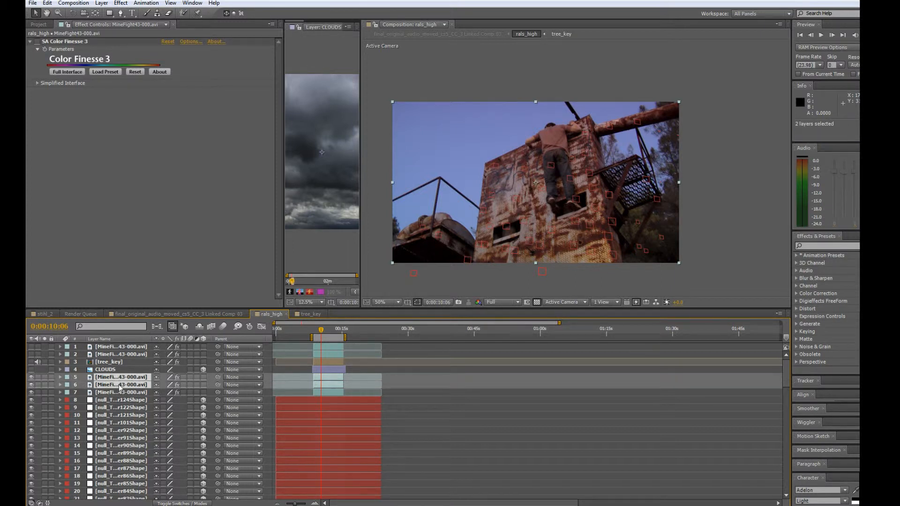
right_click(120, 388)
key("Escape")
left_click(73, 2)
mouse_move(102, 3)
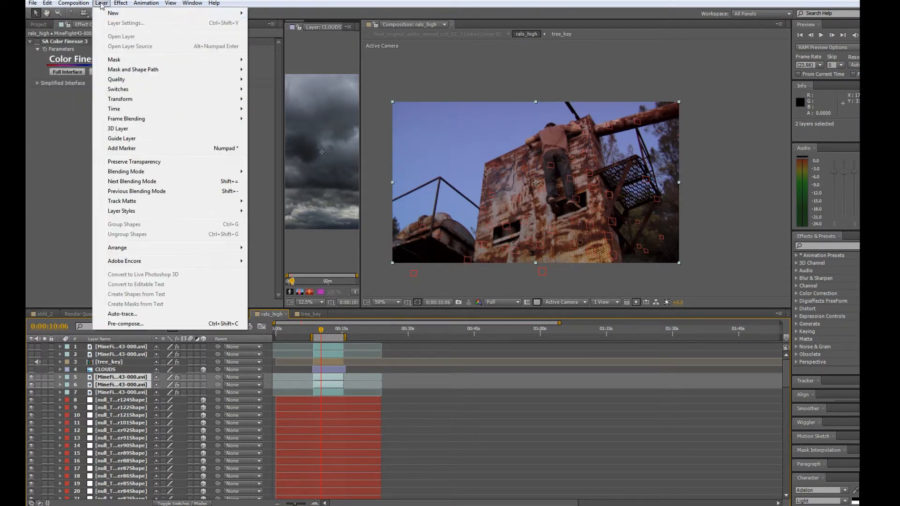
left_click(147, 324)
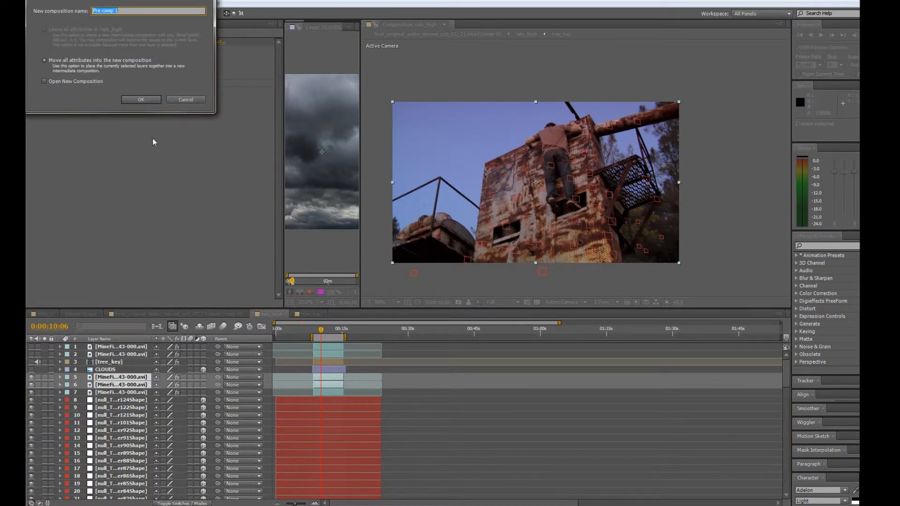
type("Matte")
left_click(141, 99)
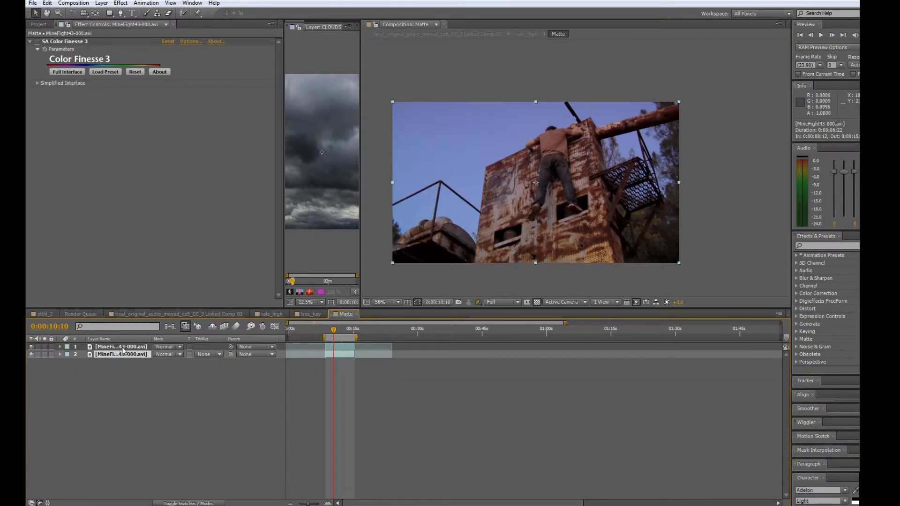
Apply the Colorama effect to the upper footage layer inside the Matte composition.
left_click(123, 348)
left_click(123, 355)
left_click(129, 347)
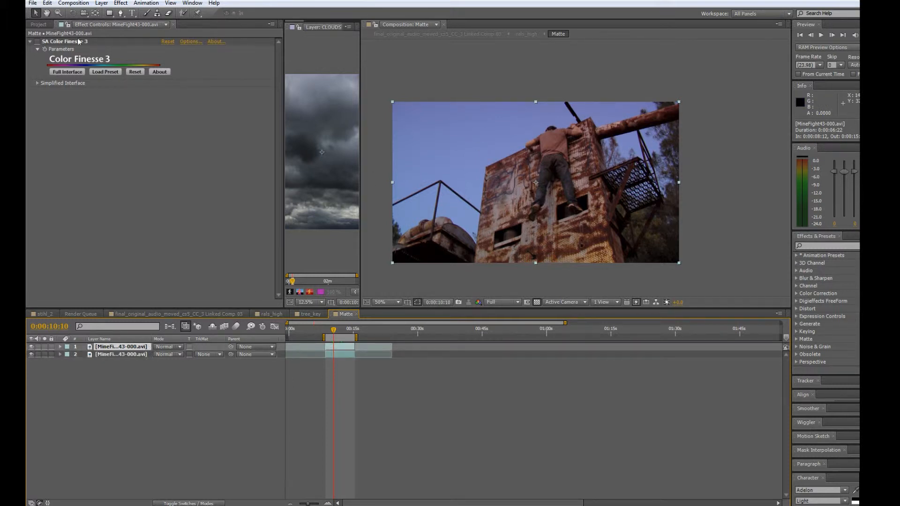
left_click(121, 3)
mouse_move(162, 87)
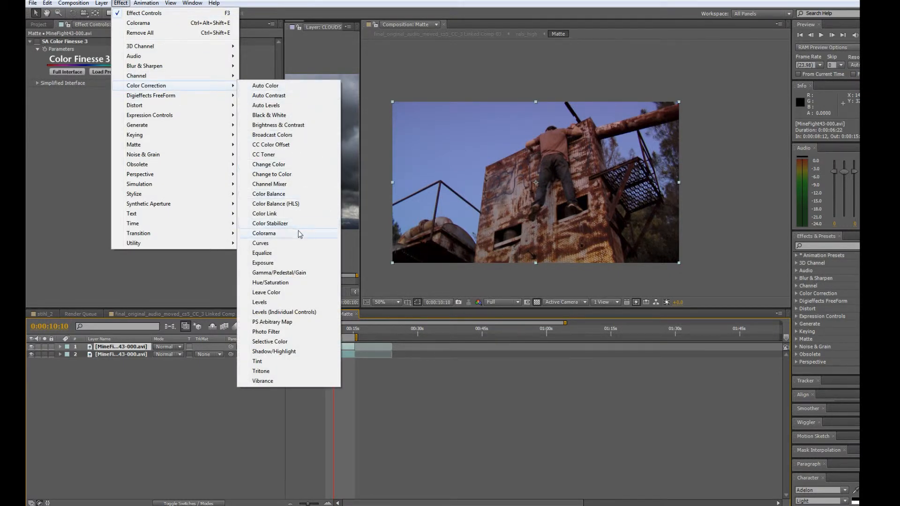
left_click(289, 233)
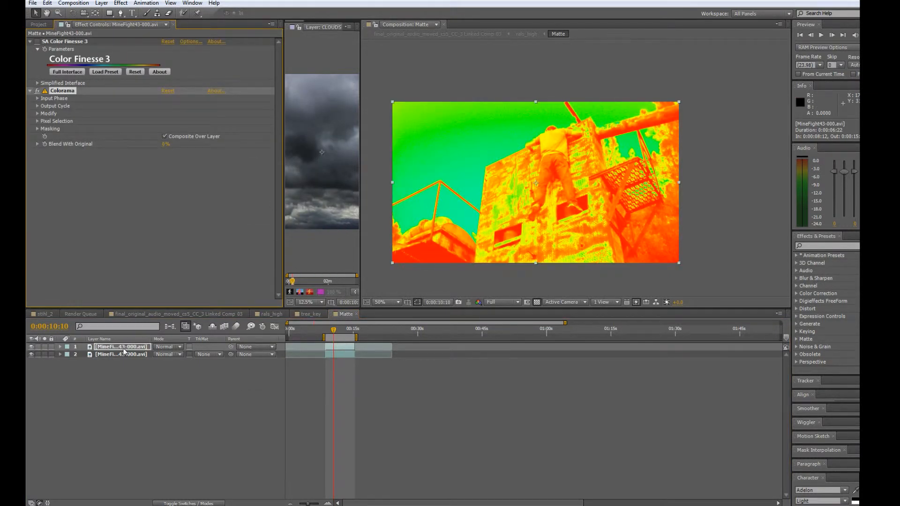
left_click(128, 349)
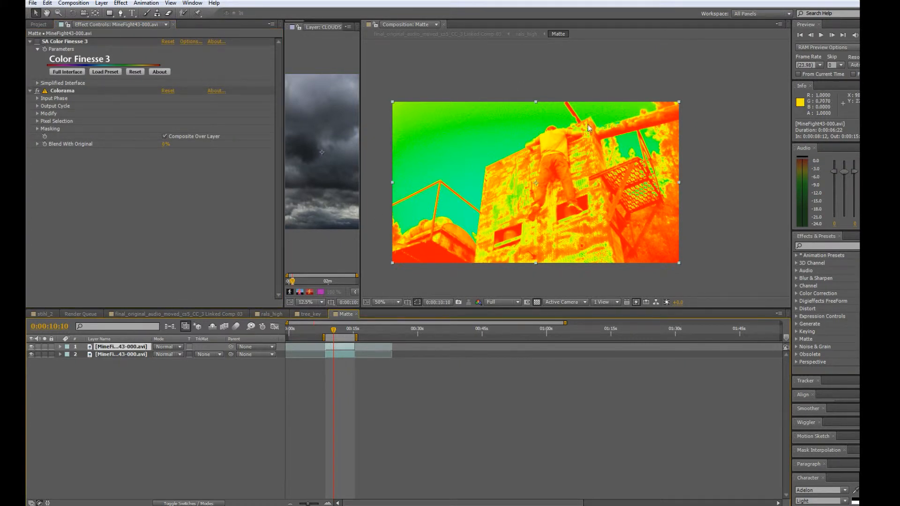
Set Colorama's output cycle to the Ramp Grey preset palette.
left_click(69, 91)
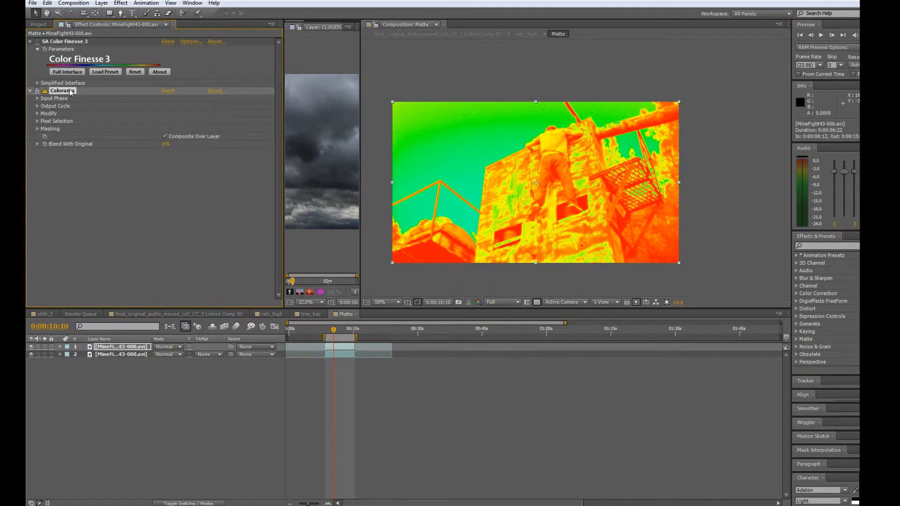
left_click(37, 106)
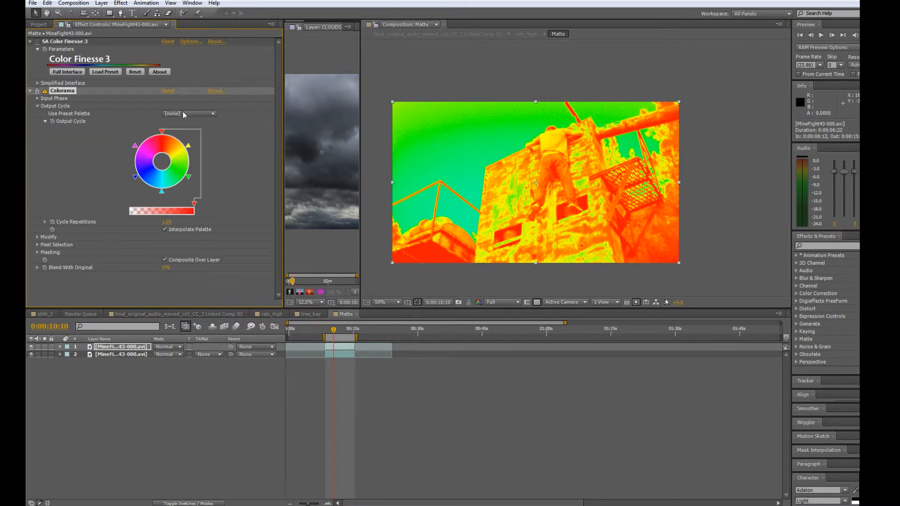
left_click(216, 114)
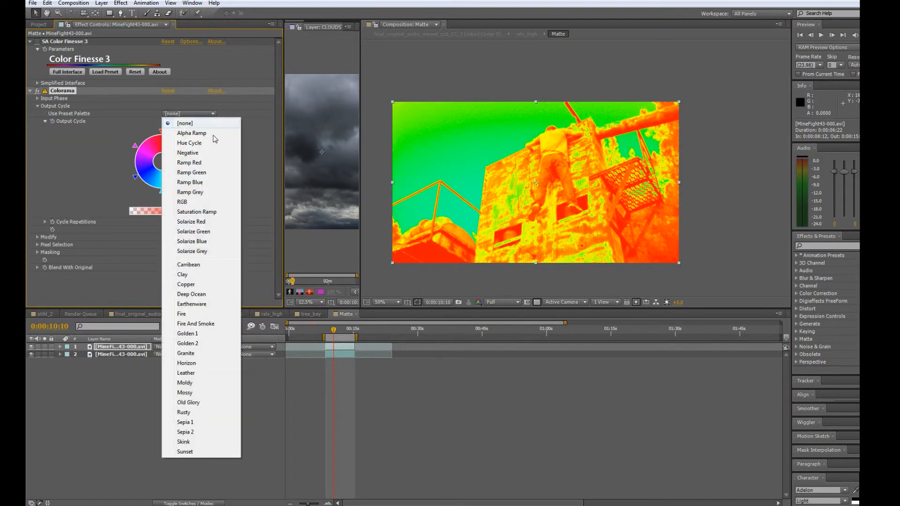
left_click(206, 192)
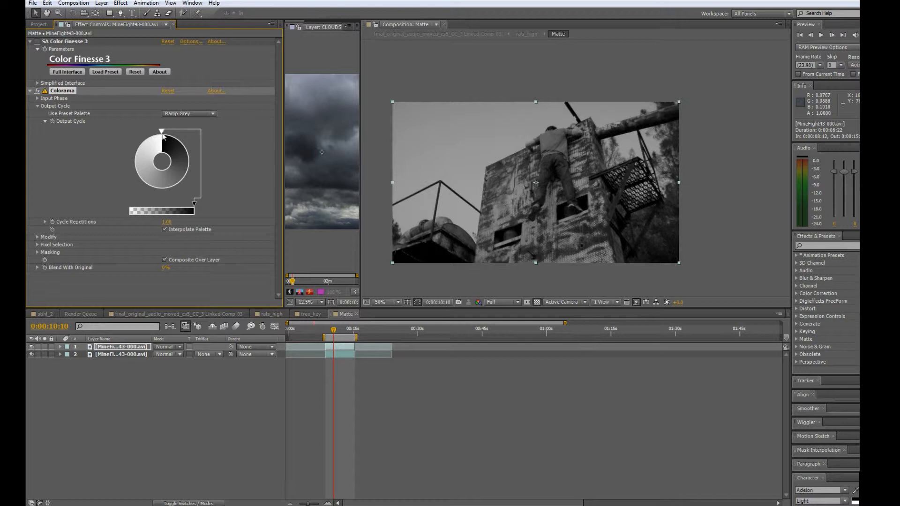
Add a white point in the dark part of Colorama's output cycle, plus a black point between it and the cycle's start.
double_click(185, 148)
left_click(36, 118)
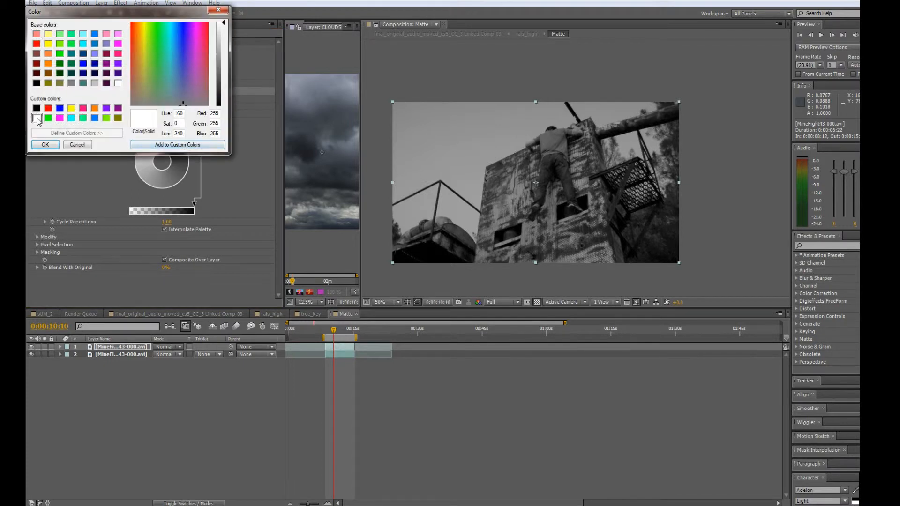
left_click(45, 145)
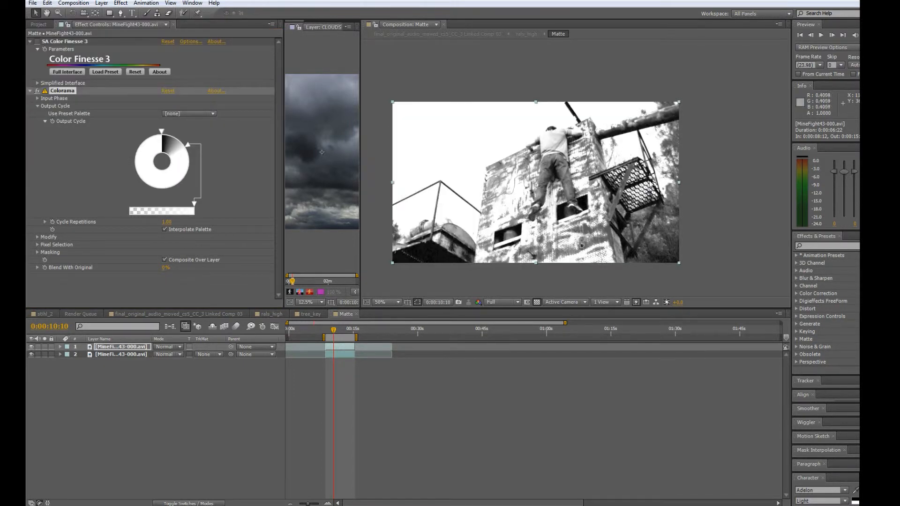
double_click(163, 132)
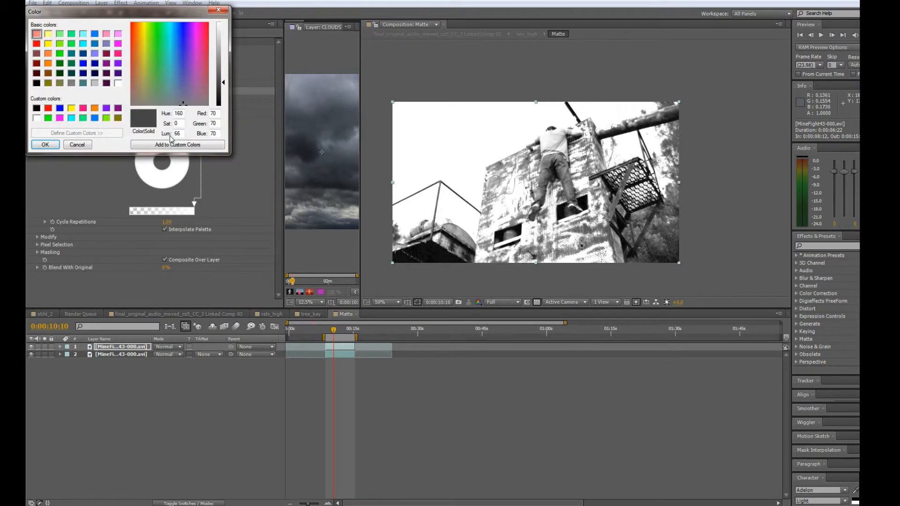
left_click(36, 108)
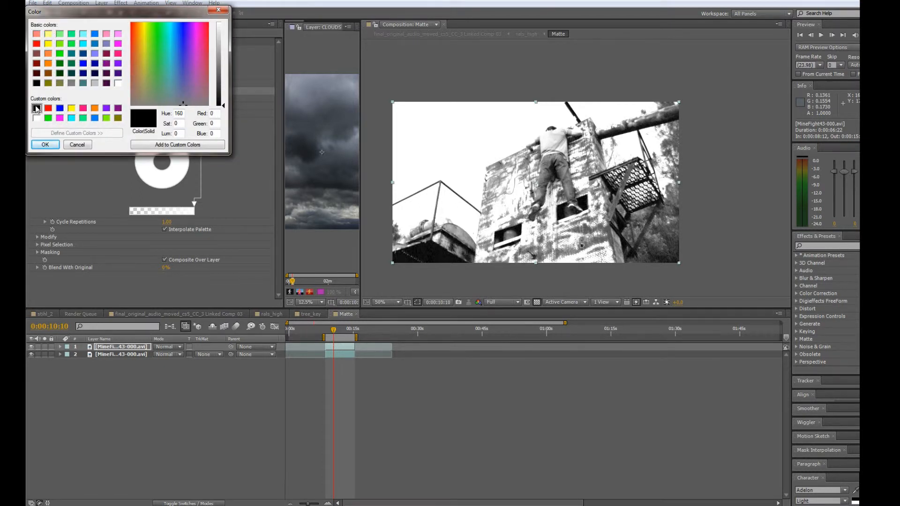
left_click(45, 144)
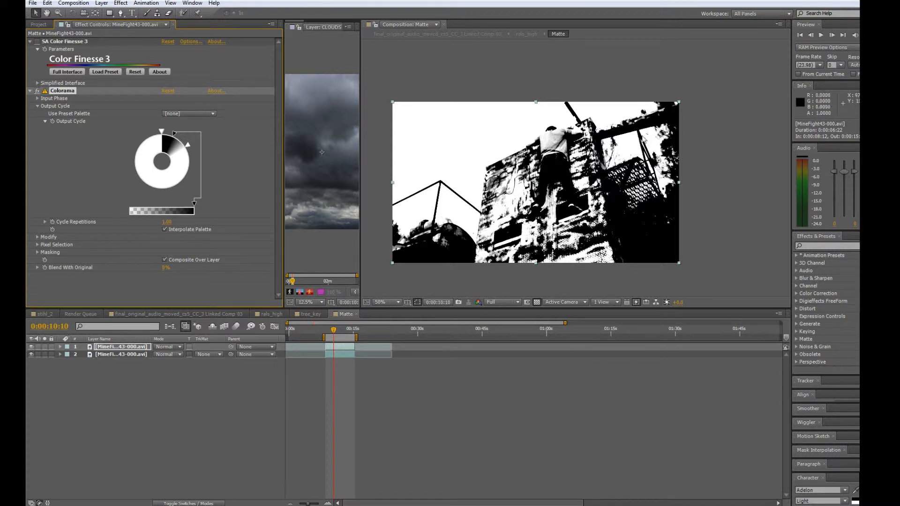
Inspect the matte edges around the railing and trees, and shift Colorama's black point slightly closer to the white point.
scroll(567, 172, "up", 2)
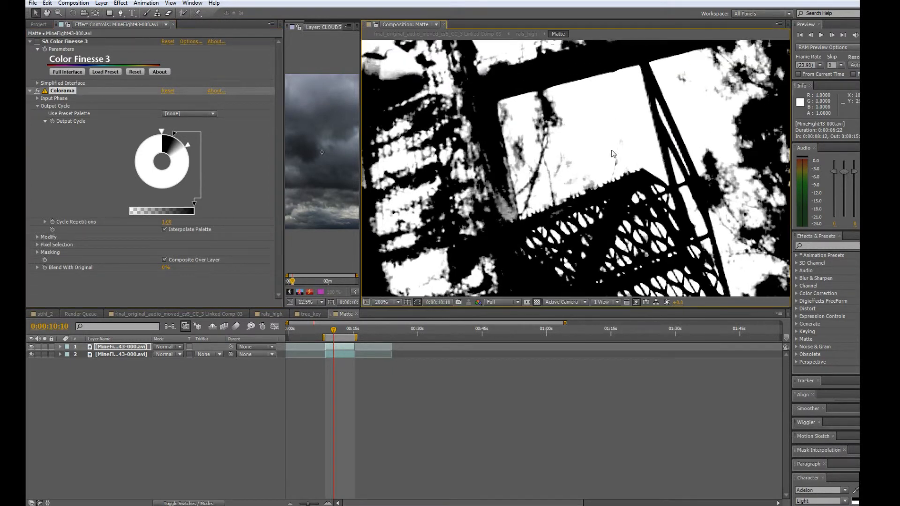
left_click_drag(635, 115, 562, 136)
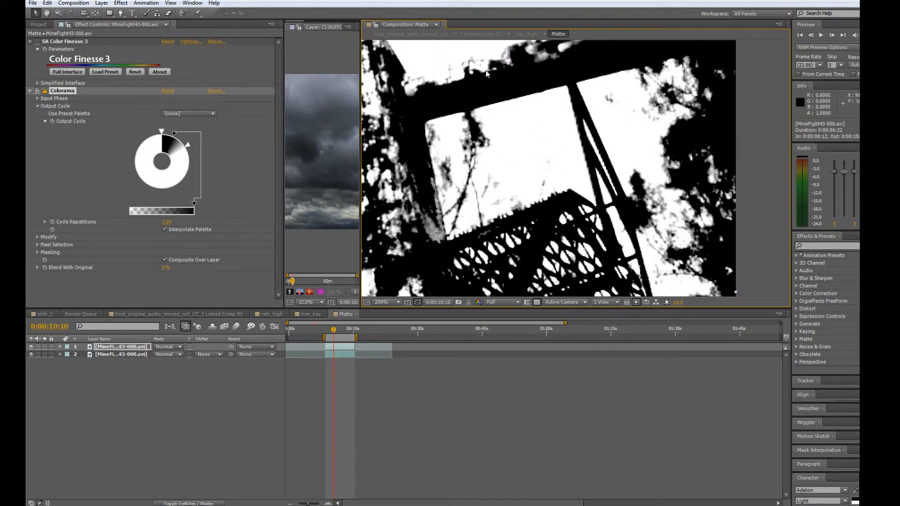
scroll(578, 107, "down", 1)
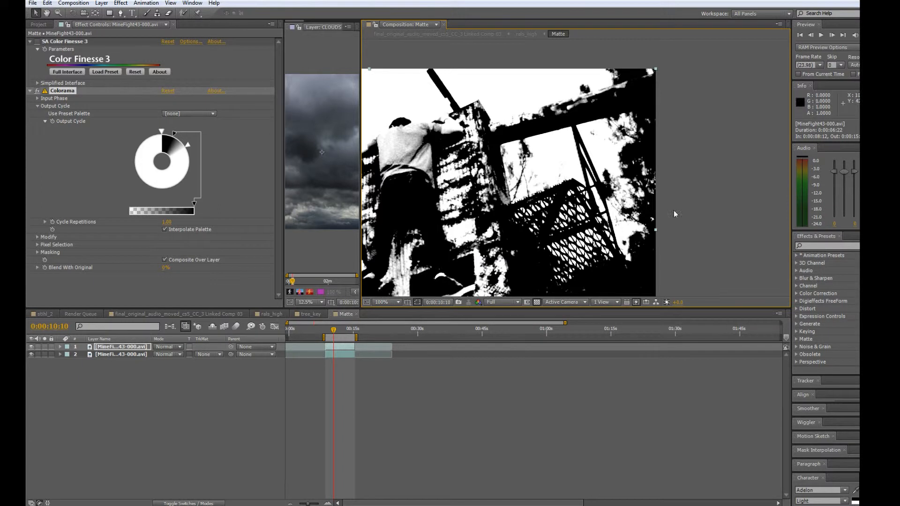
left_click_drag(174, 134, 179, 136)
Set the lower footage layer's track matte to Luma Inverted Matte, using the Colorama layer above it.
left_click(206, 355)
left_click(120, 356)
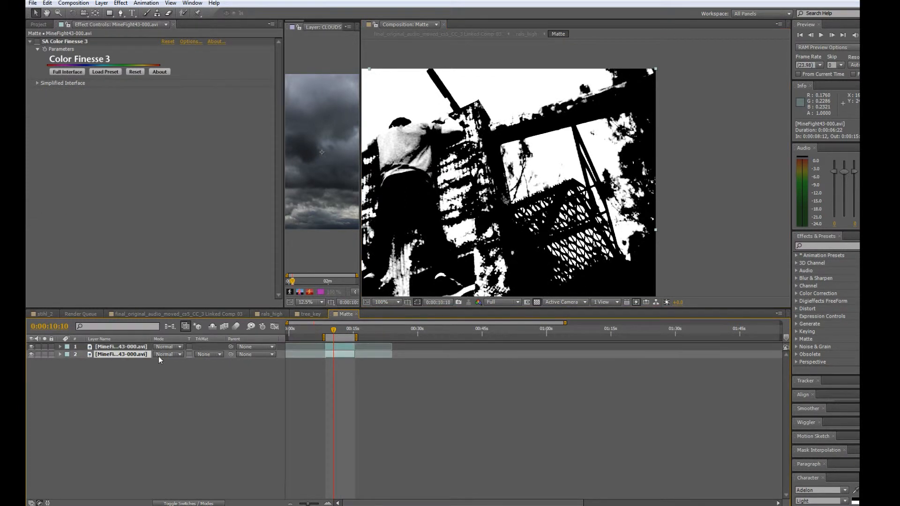
left_click(222, 354)
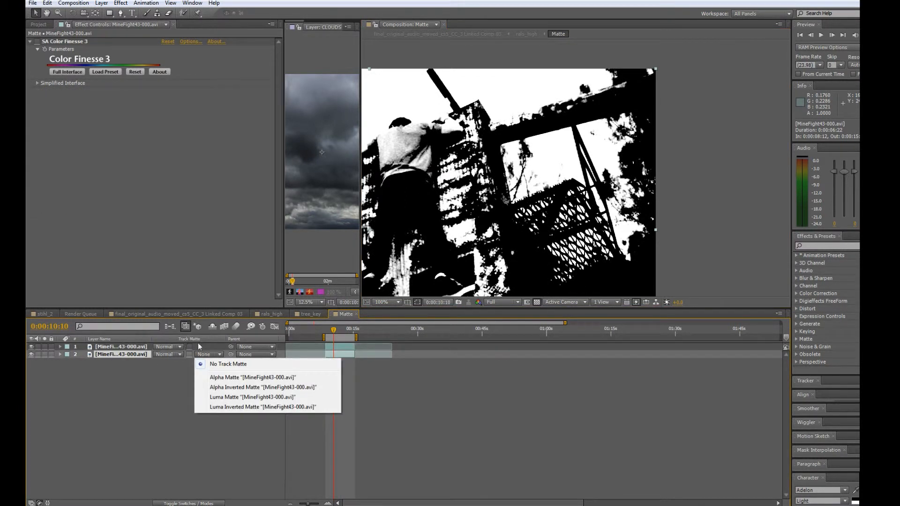
left_click(244, 407)
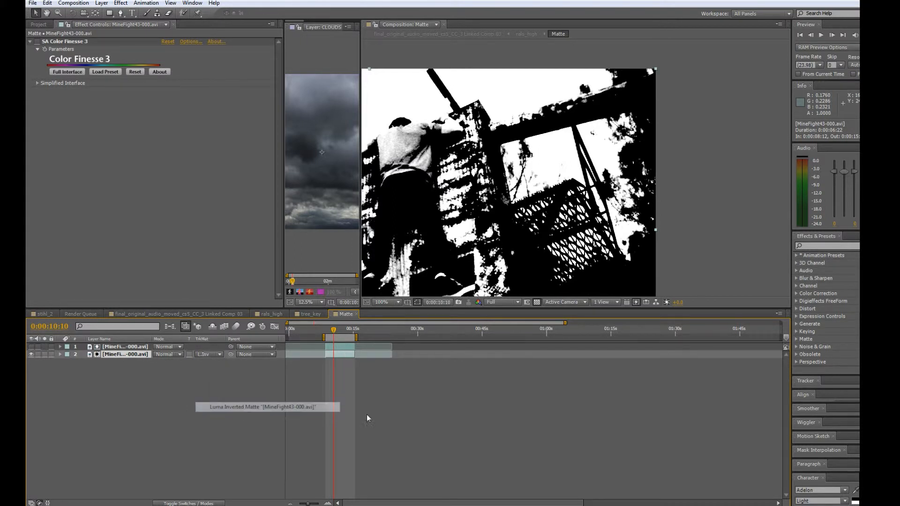
Check the keyed edges around the beam and branches, and shift the matte layer's black Colorama point back toward the cycle's start.
scroll(633, 140, "up", 1)
left_click_drag(624, 135, 526, 173)
left_click_drag(454, 172, 508, 169)
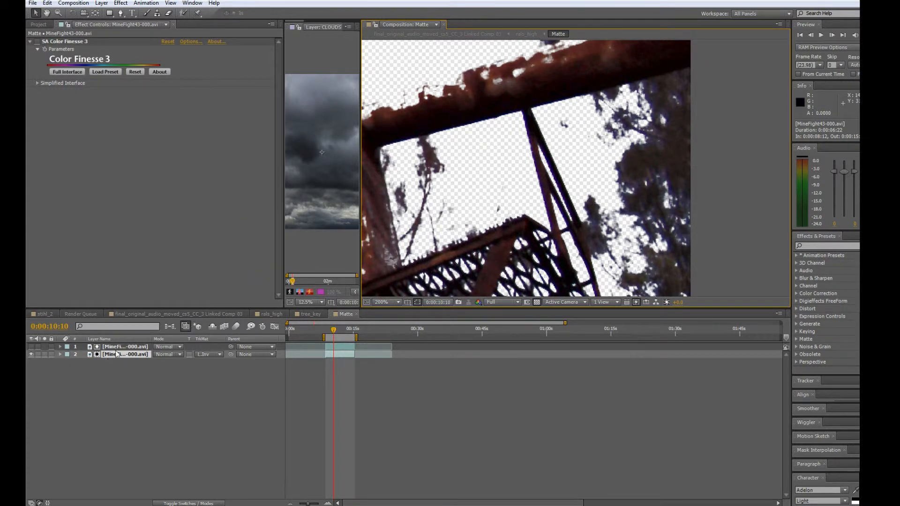
left_click(138, 347)
left_click(178, 136)
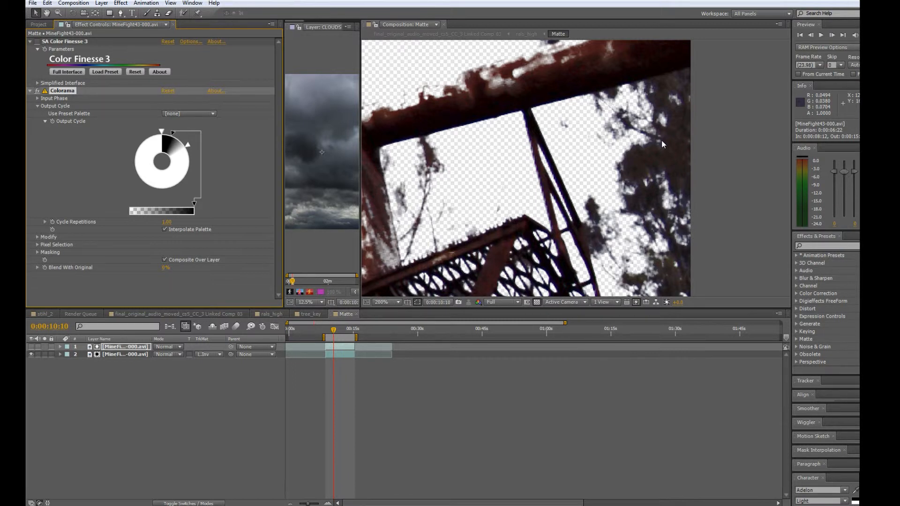
Try a small shift of Colorama's white point, undo it, and review the whole keyed frame in the tree_key composition.
left_click_drag(190, 149, 194, 154)
key("ctrl+z")
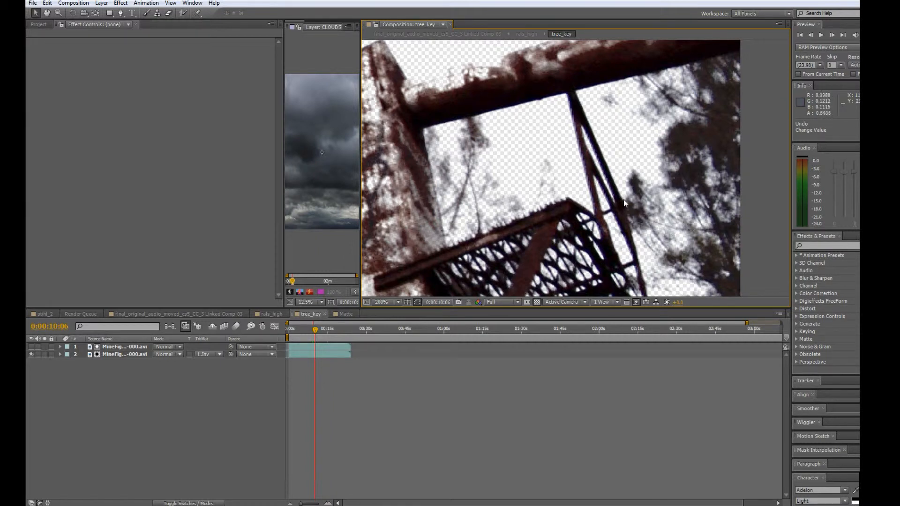
scroll(623, 199, "down", 1)
scroll(600, 187, "down", 1)
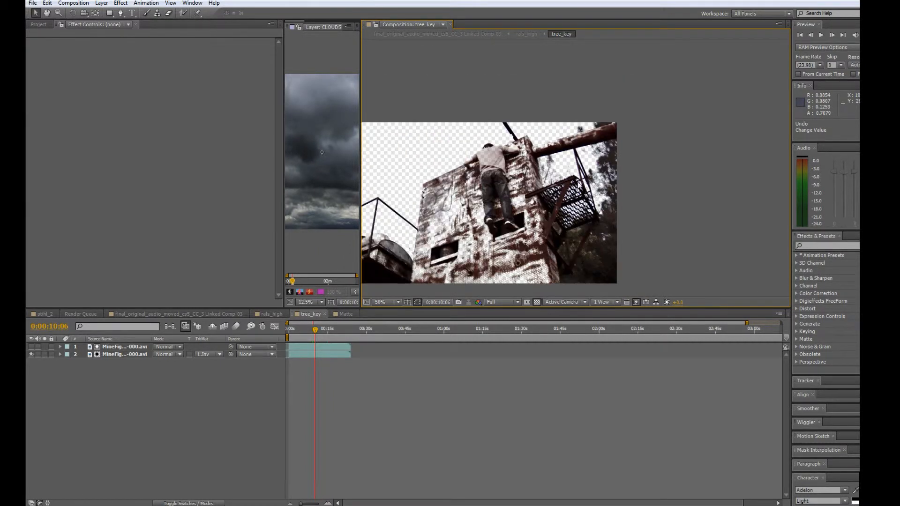
left_click_drag(569, 174, 601, 164)
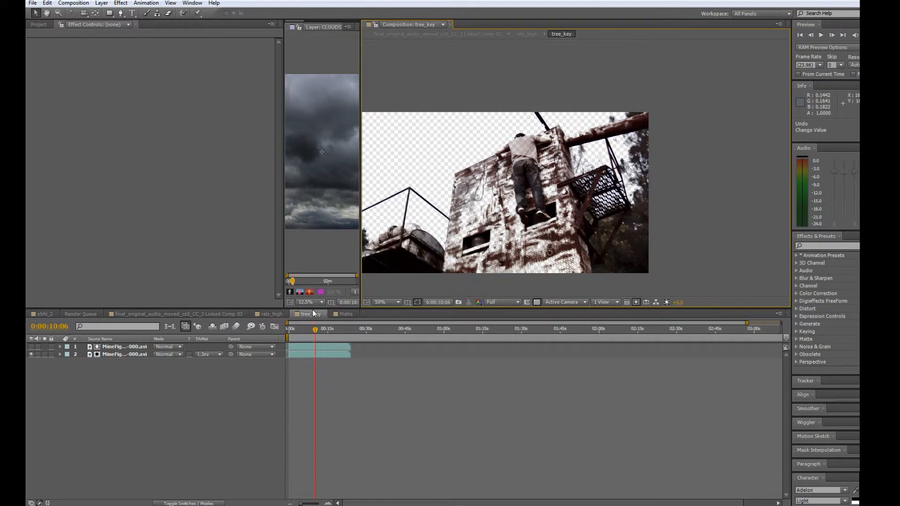
Delete the Matte layer from the rals_high composition.
left_click(266, 314)
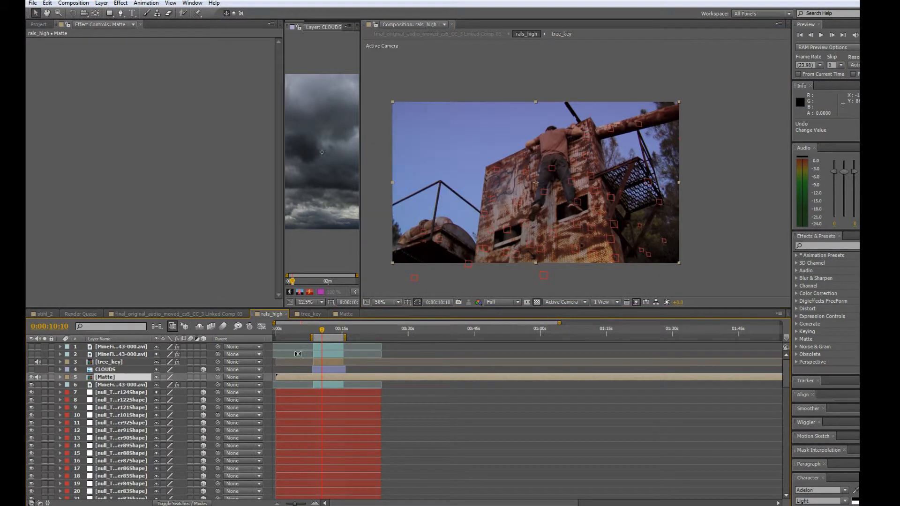
left_click(106, 378)
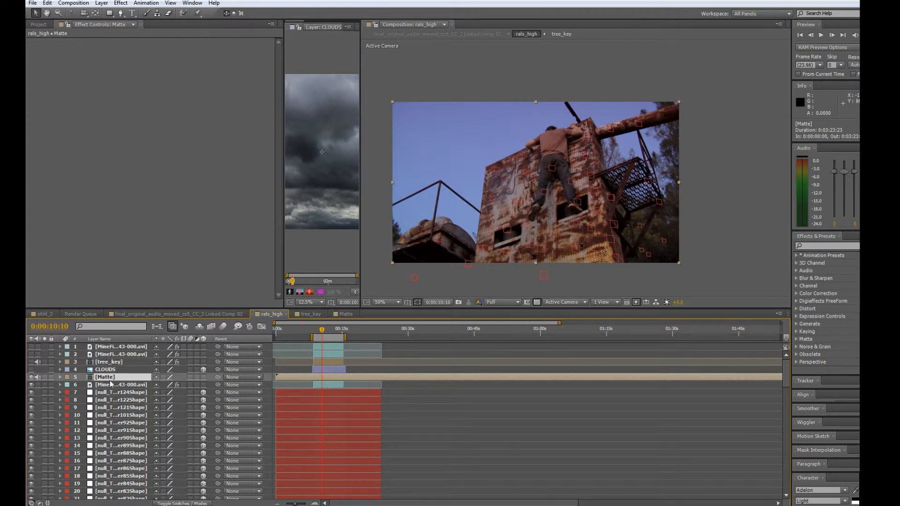
key("Delete")
Make the tree_key layer visible and hide all the tracker null layers in rals_high.
left_click(112, 362)
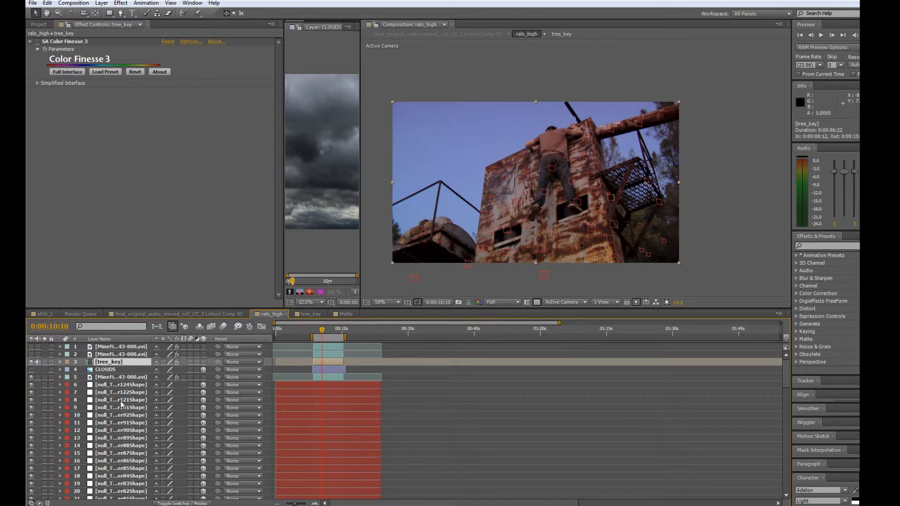
left_click(121, 385)
scroll(155, 408, "down", 6)
scroll(155, 408, "down", 19)
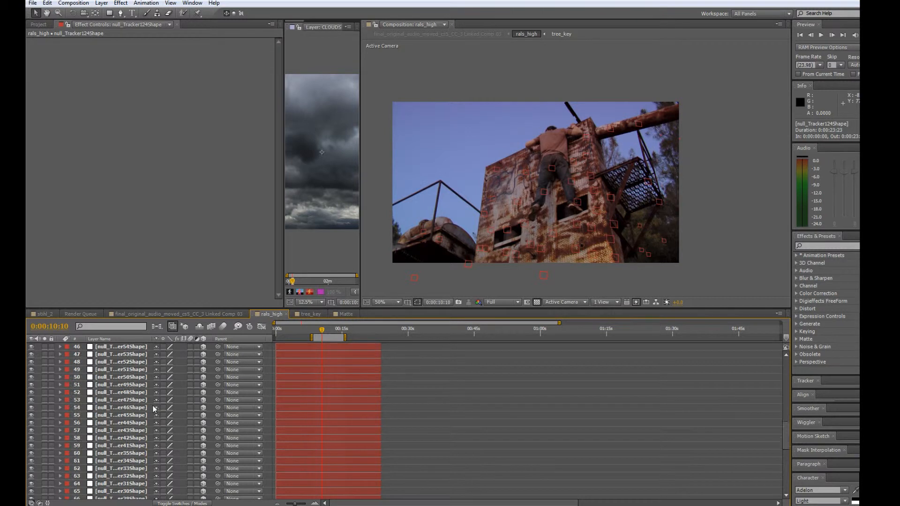
left_click(129, 488)
scroll(133, 477, "up", 19)
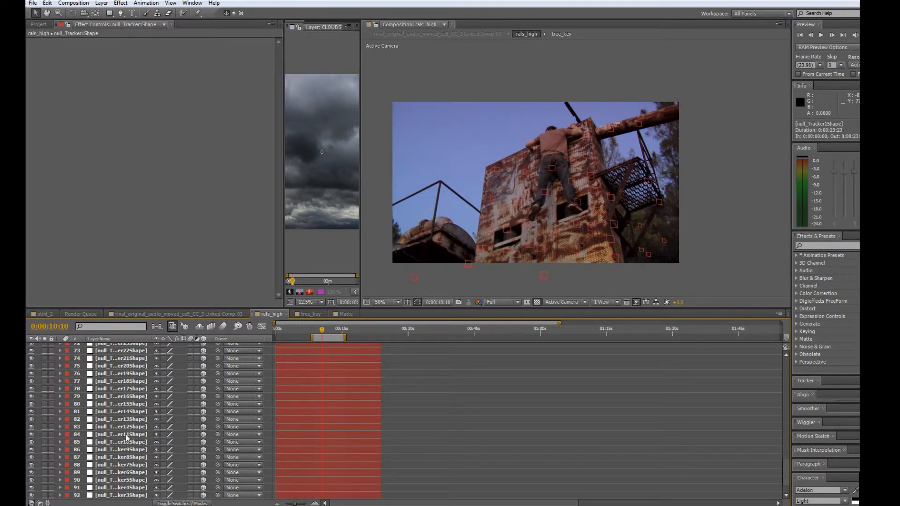
scroll(121, 367, "up", 6)
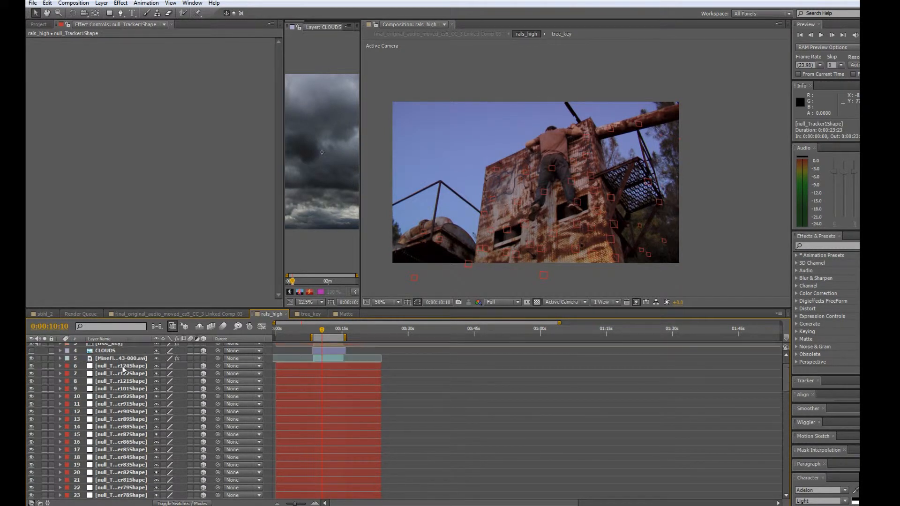
left_click(126, 386, "shift")
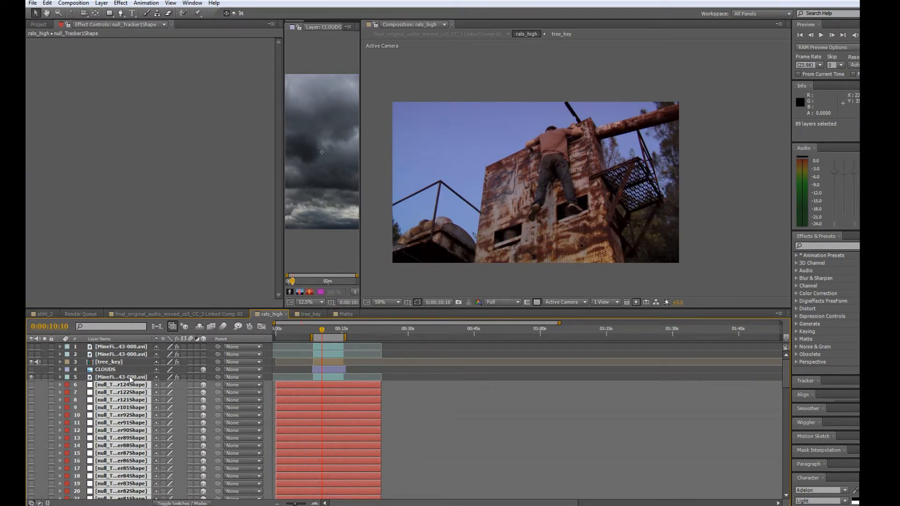
Hide the footage layer below CLOUDS to check the tree_key result alone, and show the footage again.
left_click(115, 362)
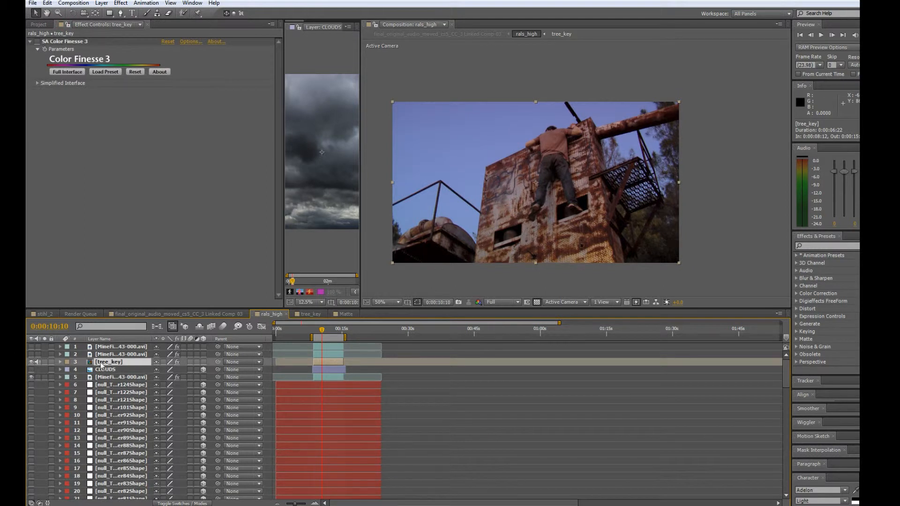
left_click(31, 377)
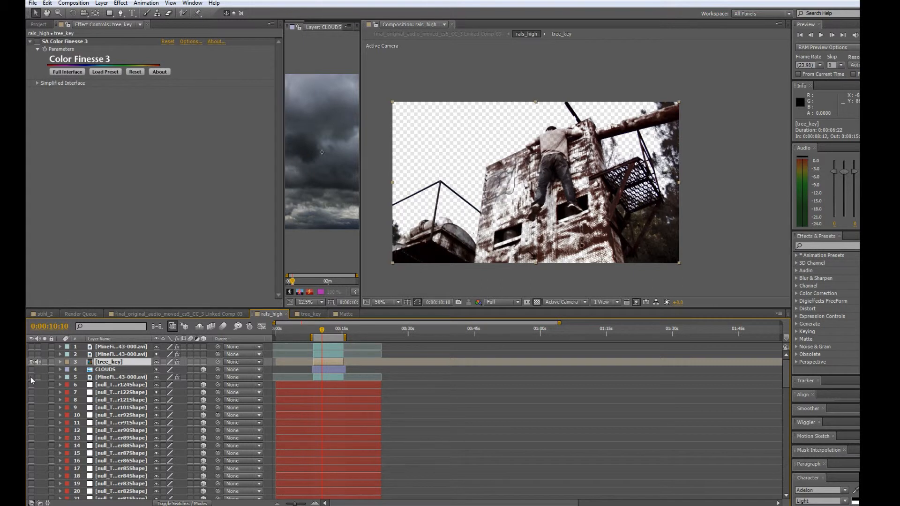
left_click(31, 377)
left_click(131, 378)
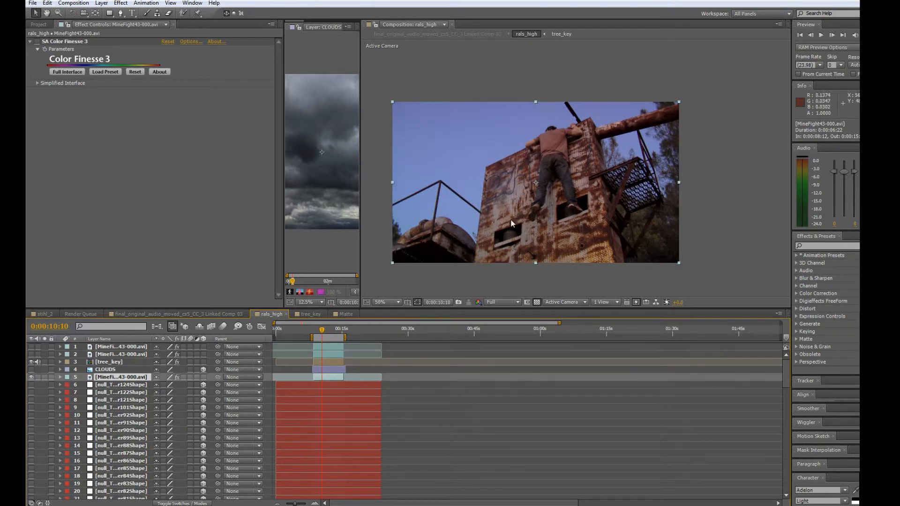
Turn on the visibility of the CLOUDS layer between tree_key and the base footage.
left_click(113, 363)
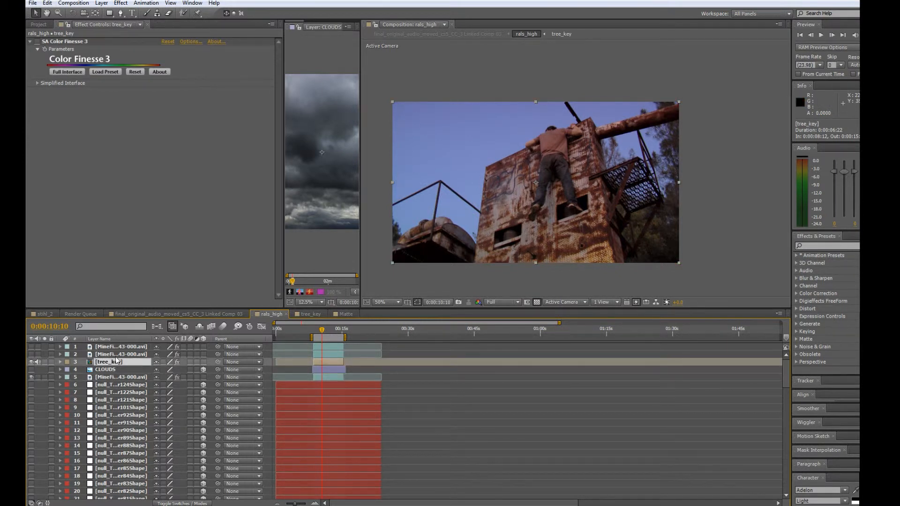
left_click(115, 378)
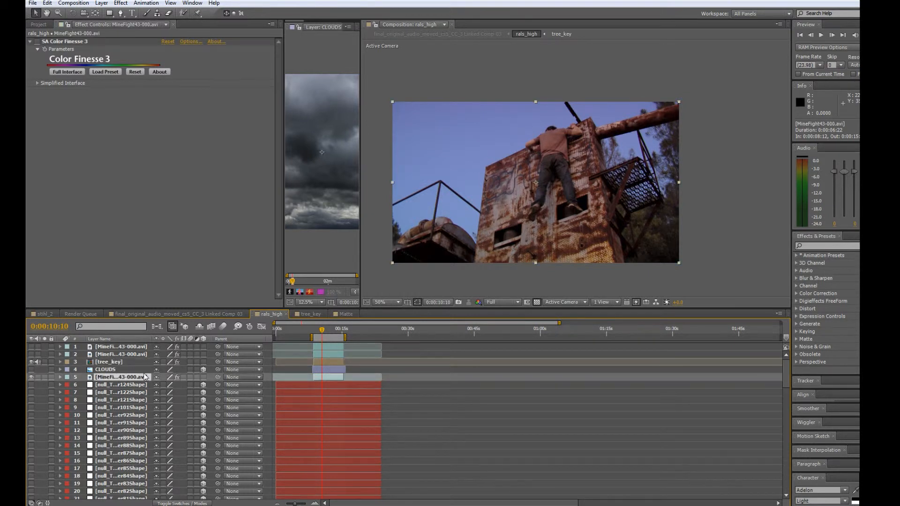
left_click(107, 370)
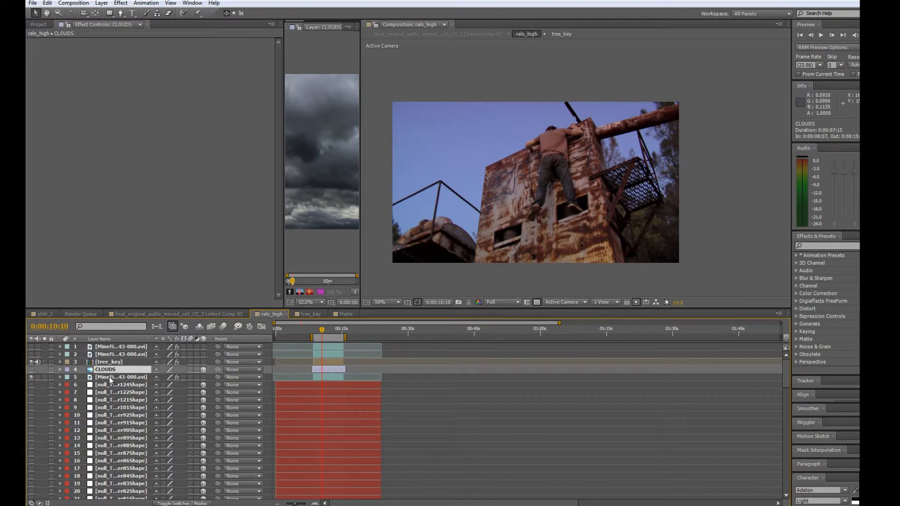
left_click(31, 370)
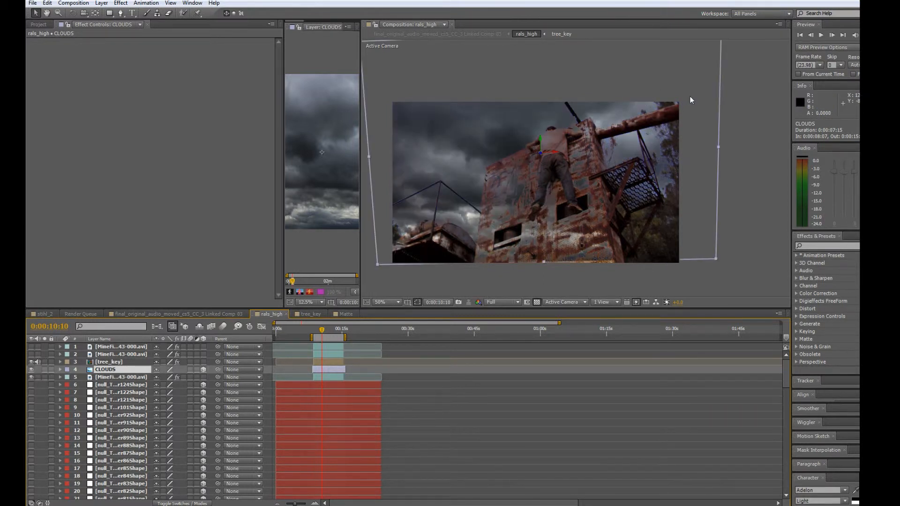
Examine how the clouds blend behind the beam, railing and tree branches in the composite.
scroll(517, 137, "up", 2)
scroll(659, 129, "down", 1)
left_click_drag(599, 150, 519, 180)
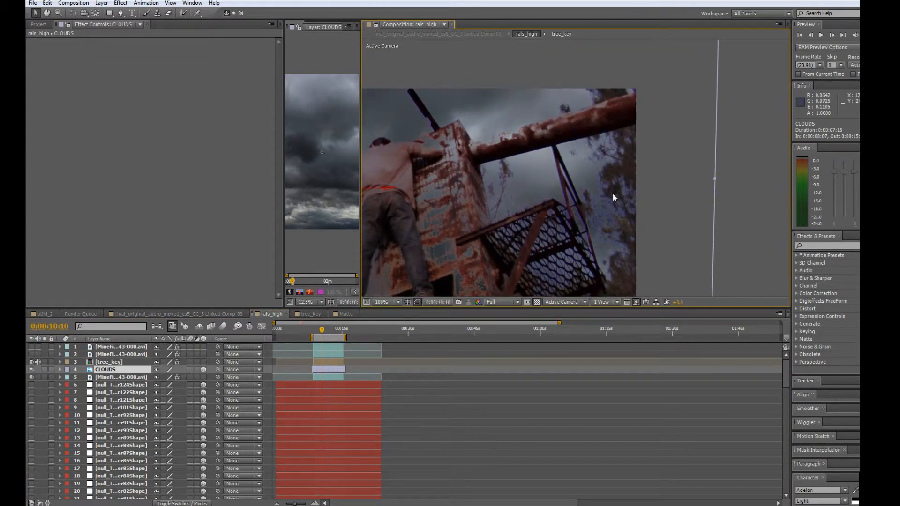
scroll(542, 174, "down", 2)
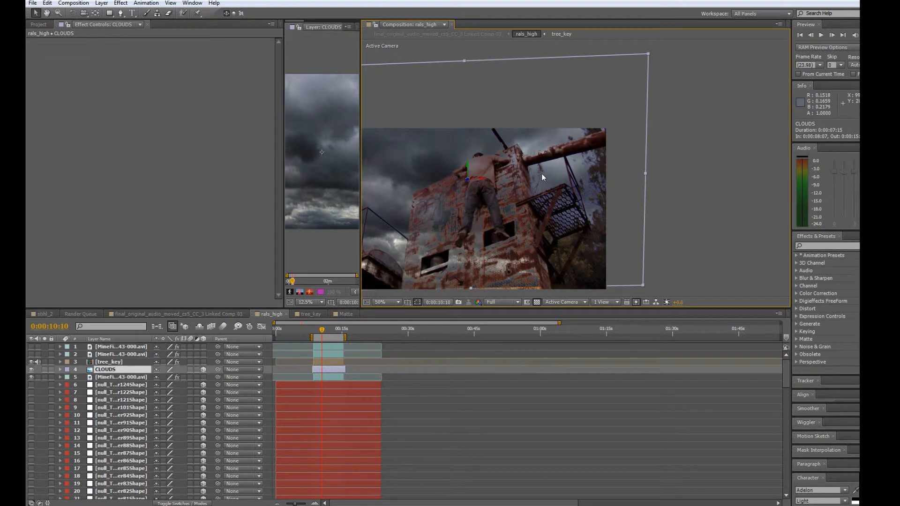
scroll(565, 170, "down", 1)
scroll(564, 170, "up", 1)
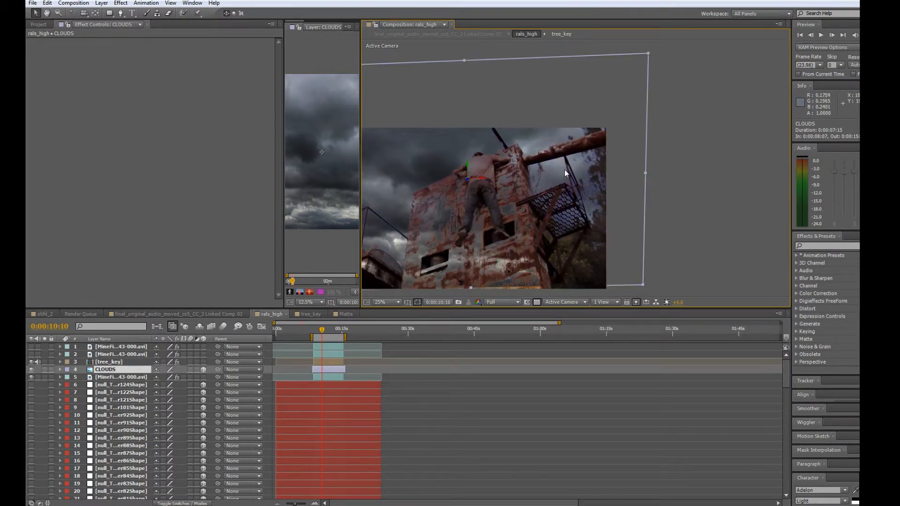
left_click_drag(569, 168, 639, 160)
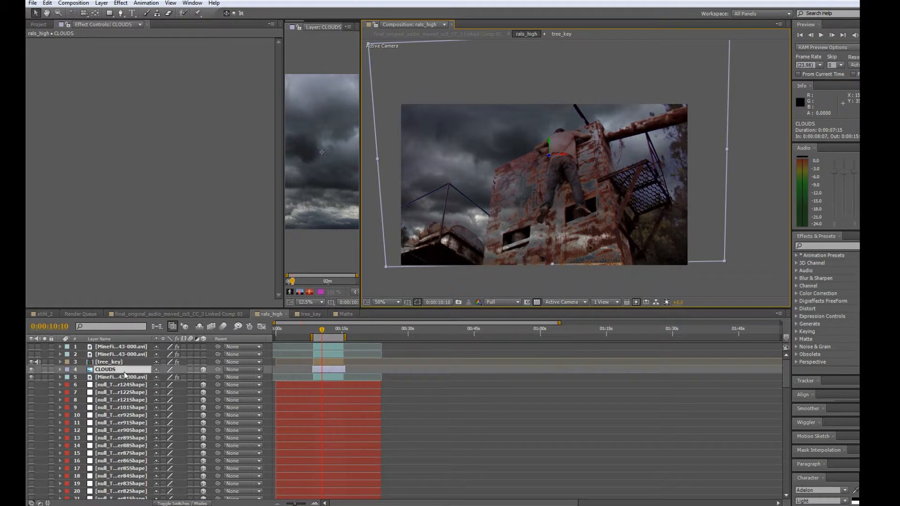
Reduce the CLOUDS layer's opacity to 17%.
left_click(60, 369)
left_click_drag(160, 438, 146, 442)
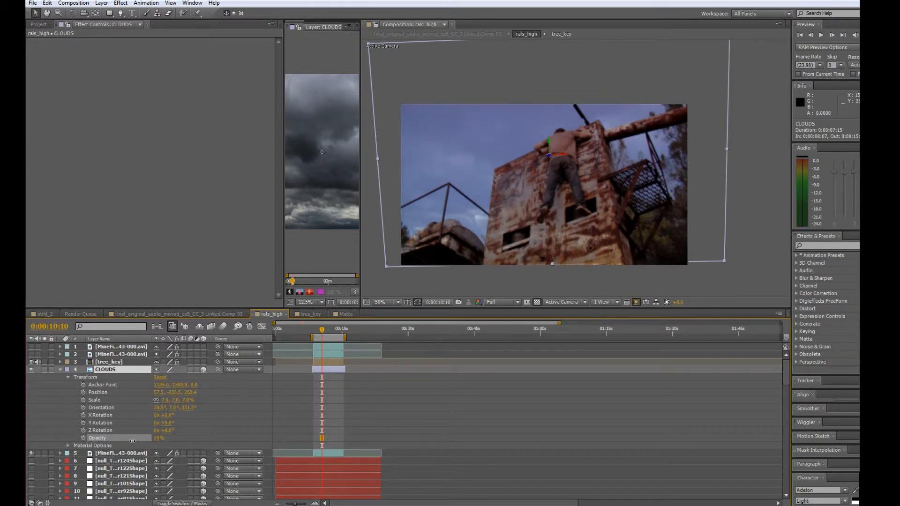
left_click_drag(132, 441, 146, 440)
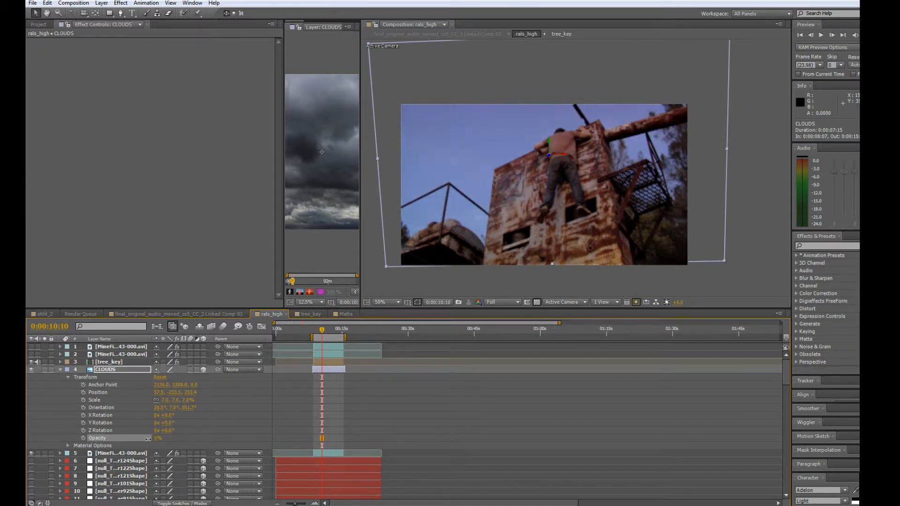
left_click_drag(151, 438, 151, 438)
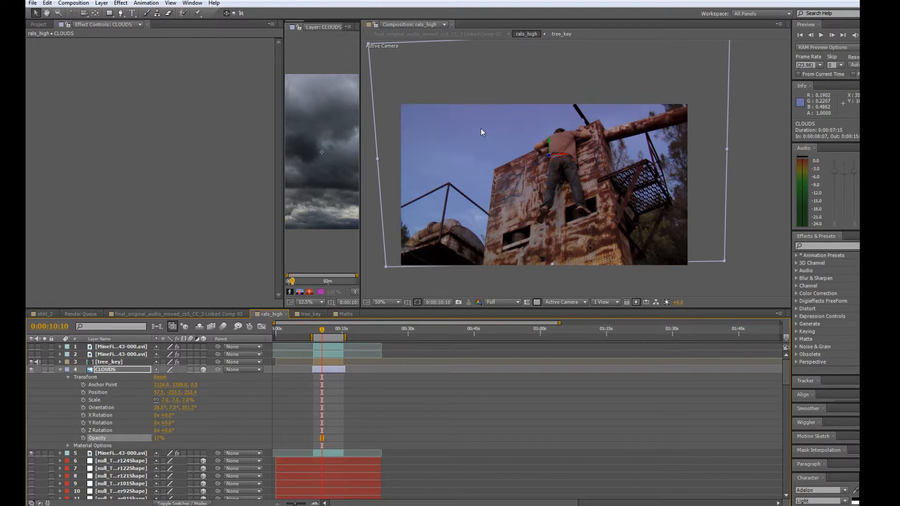
Review the hue offset and curves settings of Color Finesse 3 on the base footage layer.
left_click(114, 454)
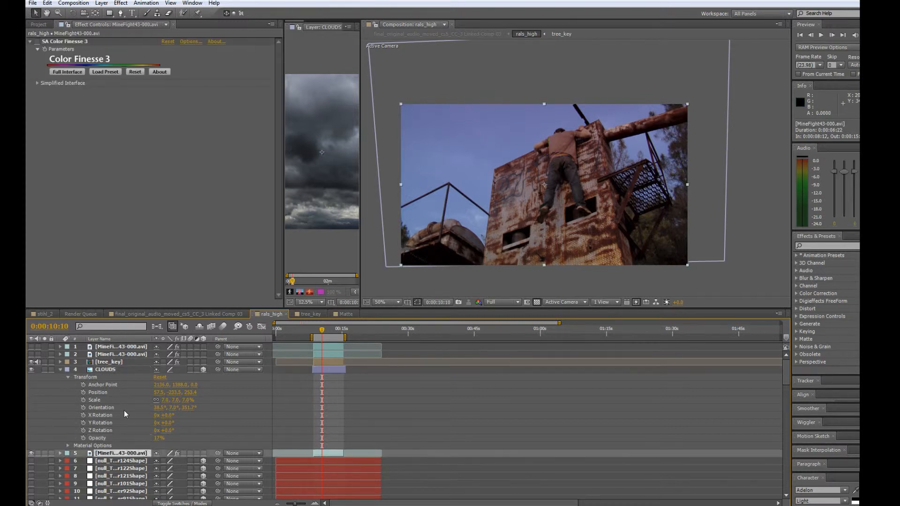
left_click(60, 369)
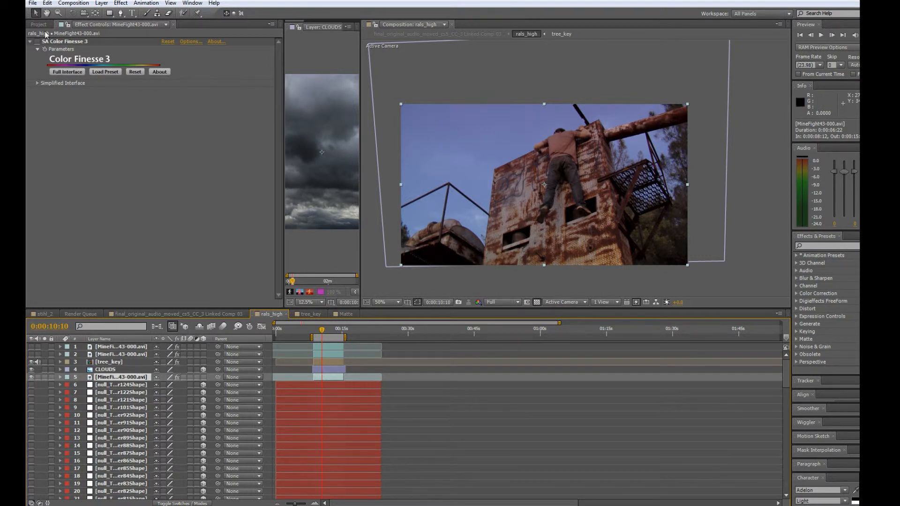
left_click(57, 42)
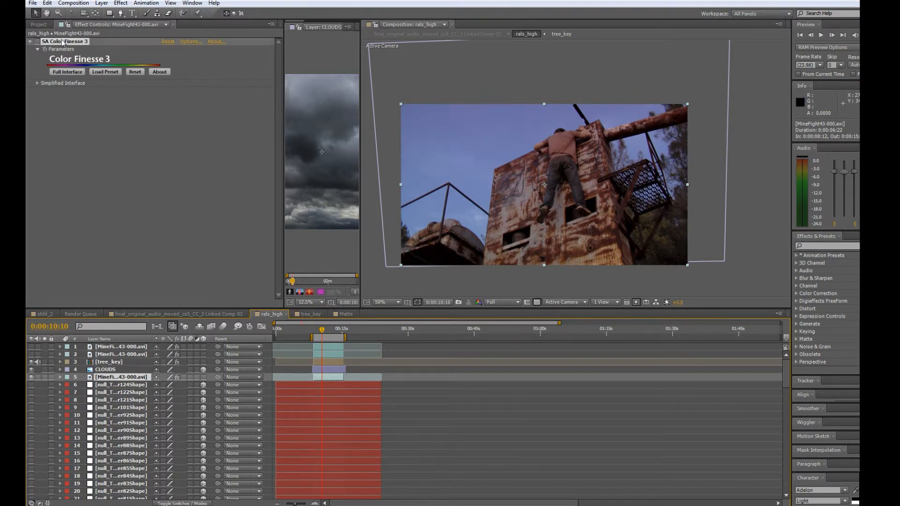
left_click(36, 81)
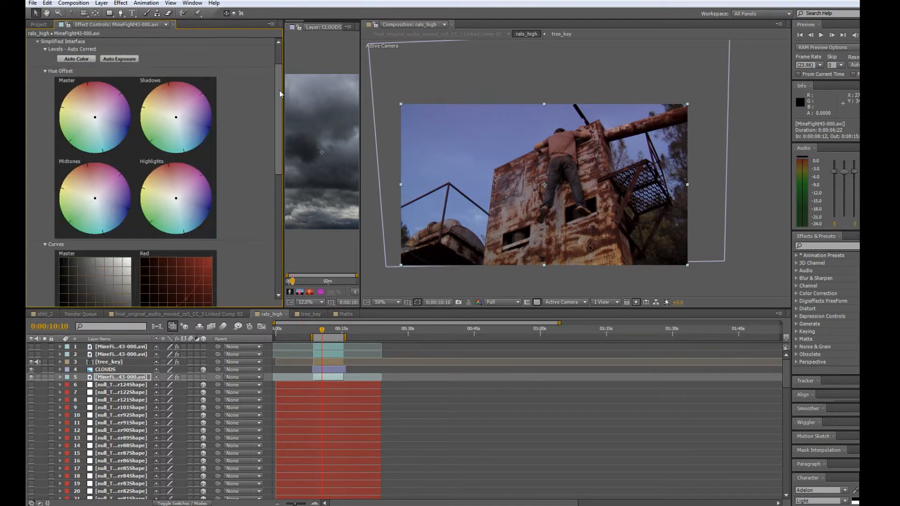
scroll(279, 88, "down", 3)
scroll(277, 119, "down", 2)
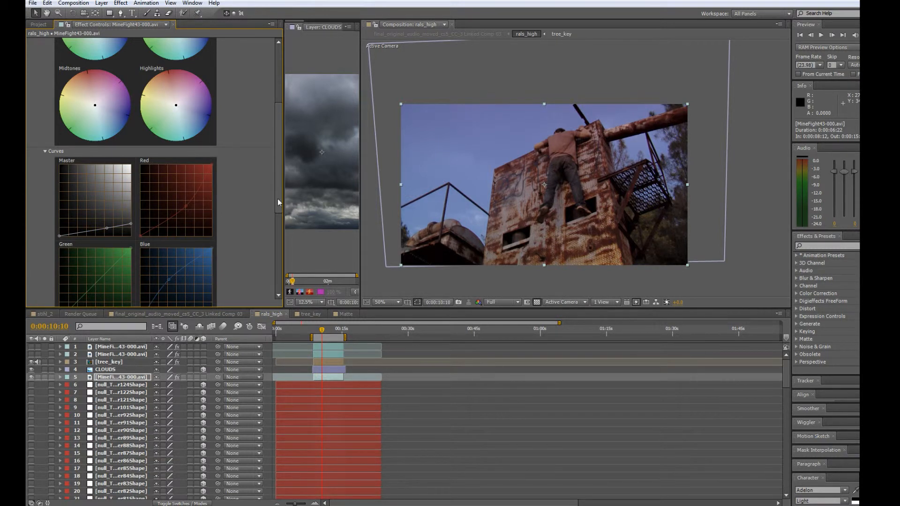
left_click_drag(278, 198, 279, 221)
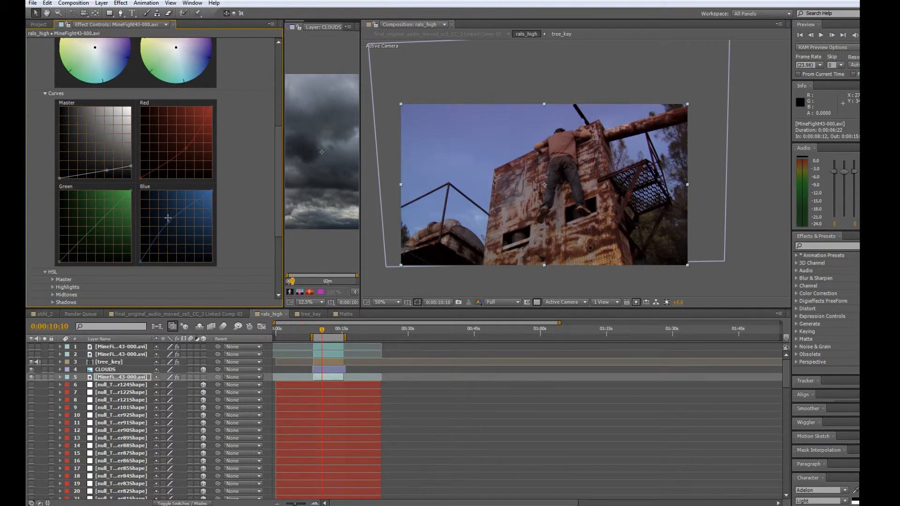
left_click_drag(276, 206, 275, 119)
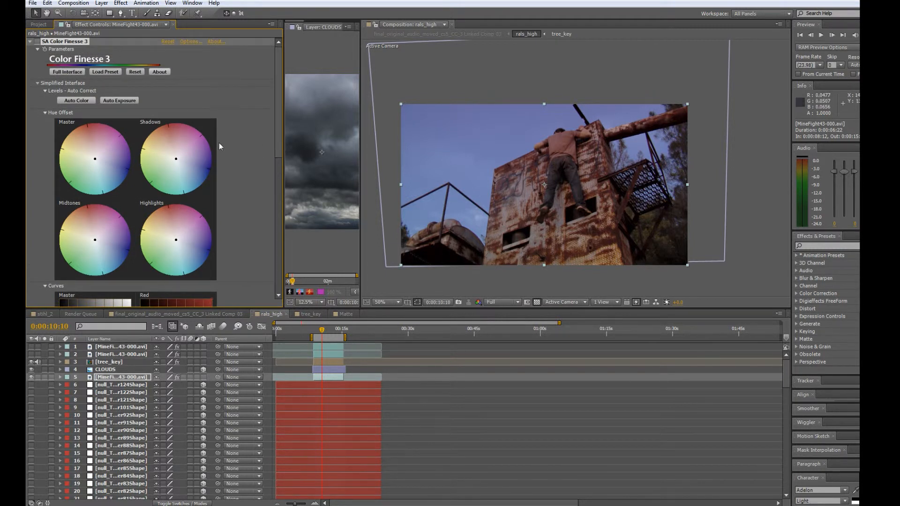
Enable Color Finesse 3 on the base footage, and hide tree_key and CLOUDS to view the graded footage alone.
left_click(37, 42)
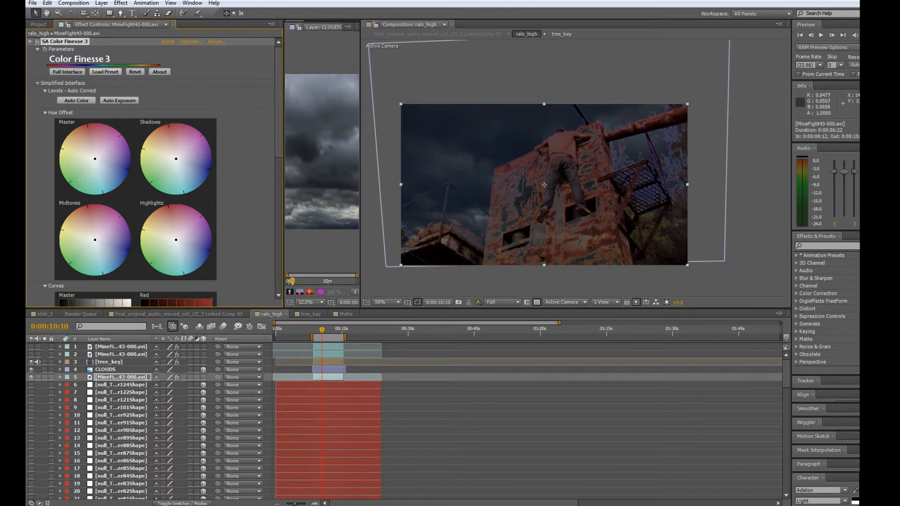
left_click(31, 362)
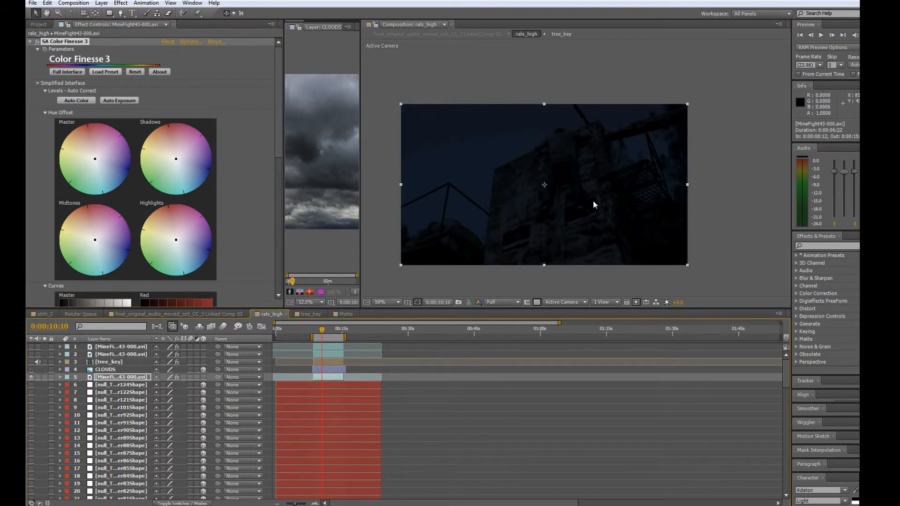
left_click(115, 377)
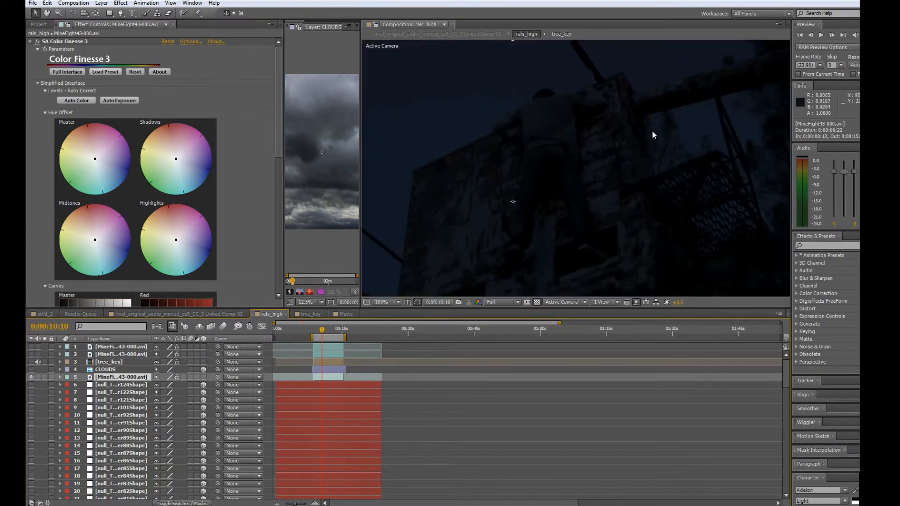
left_click_drag(606, 137, 634, 125)
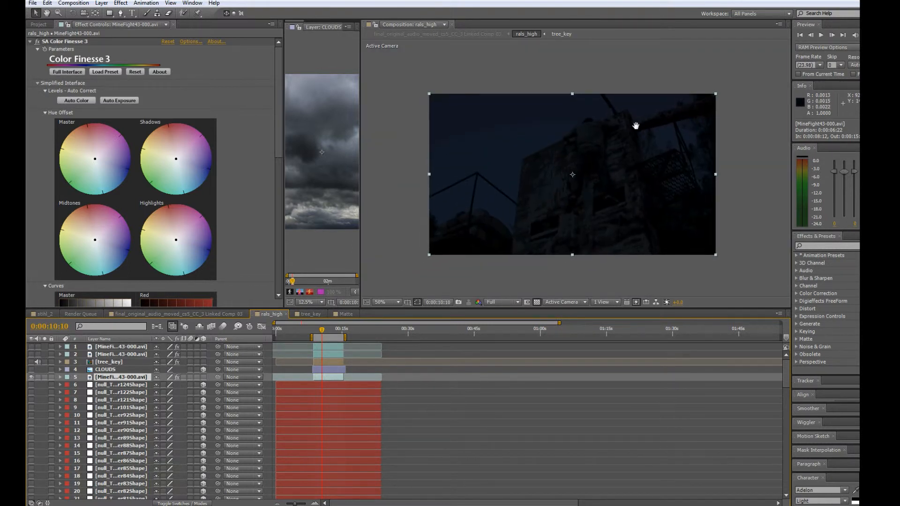
Show the CLOUDS and tree_key layers again and enable Color Finesse 3 on tree_key.
left_click(31, 370)
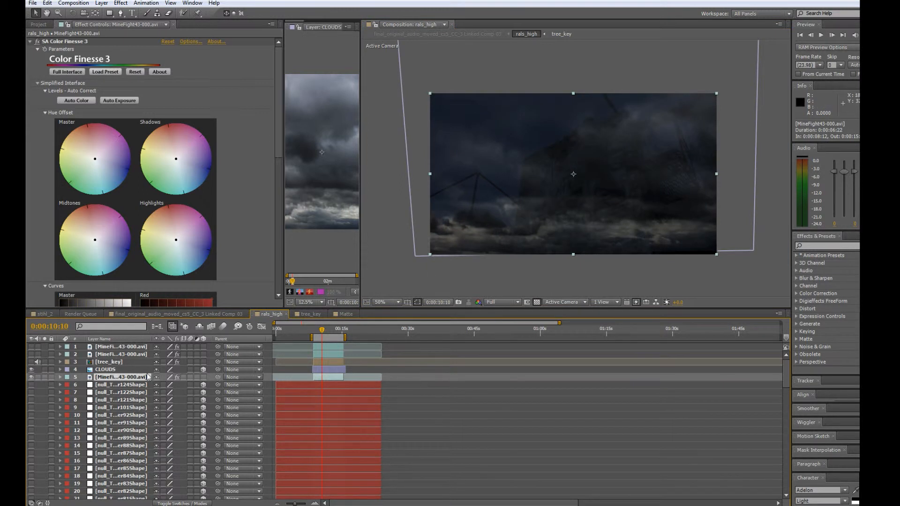
left_click(32, 363)
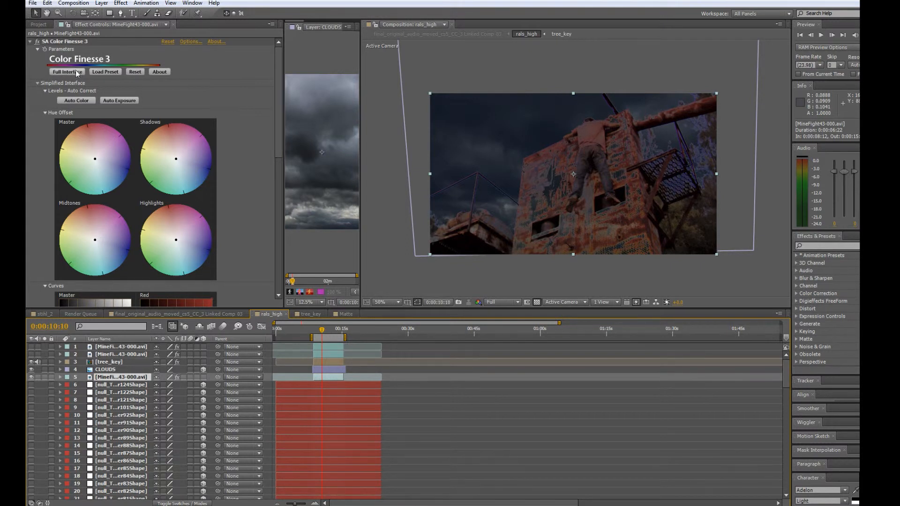
left_click(65, 42)
left_click(111, 363)
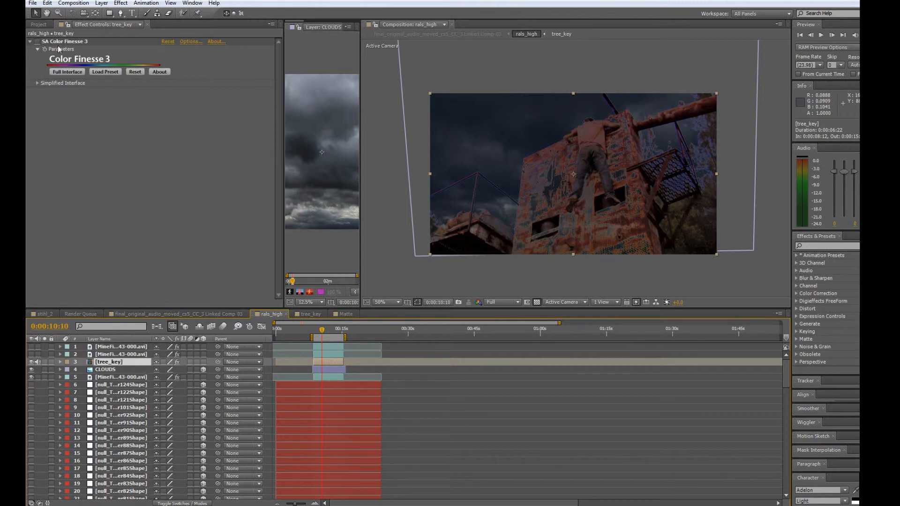
left_click(37, 42)
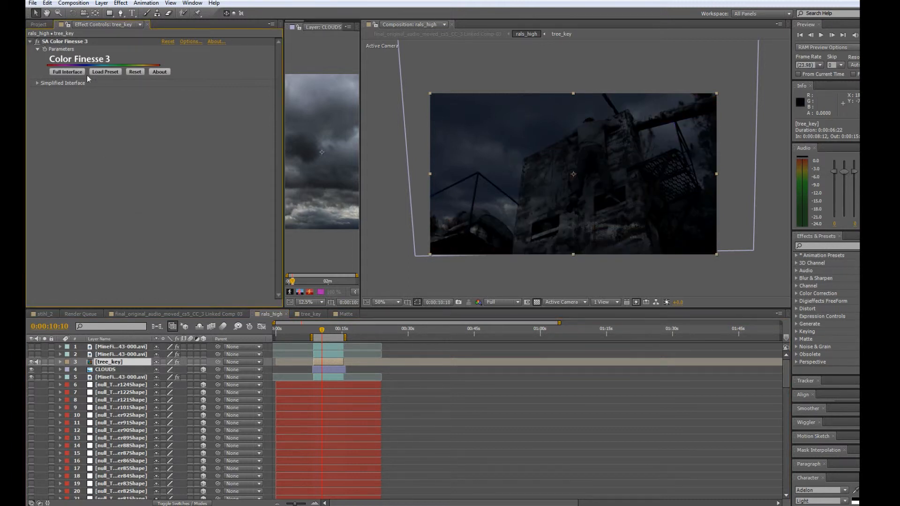
Examine how the graded railing and tree branches blend with the clouds up close.
key("period")
key("period")
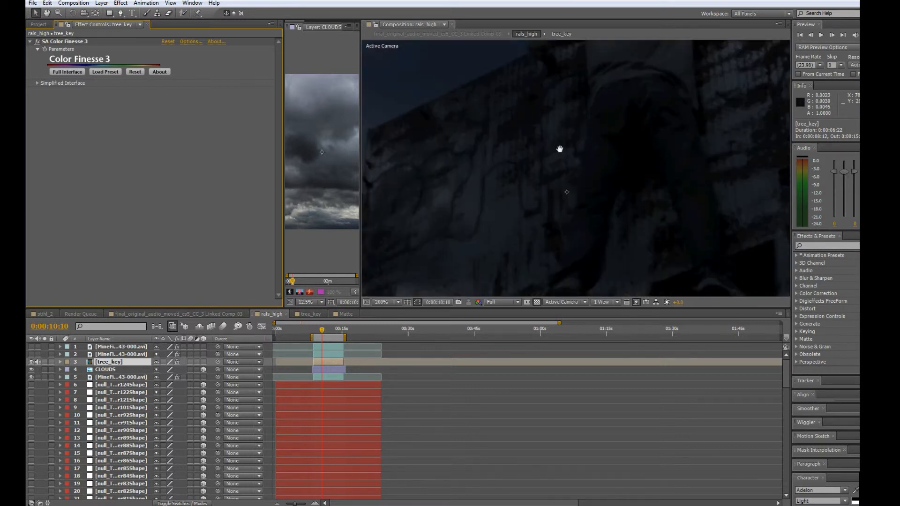
left_click_drag(660, 133, 421, 175)
left_click_drag(616, 143, 547, 133)
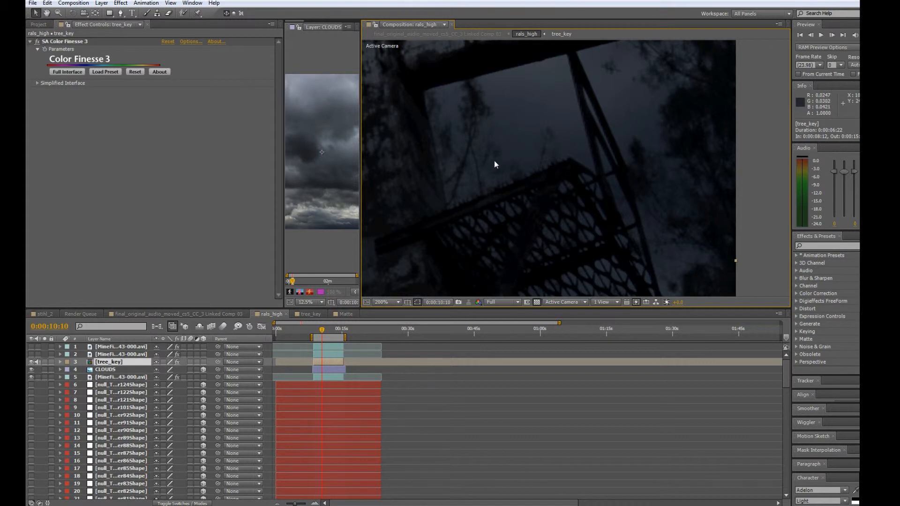
key("comma")
left_click_drag(565, 149, 594, 131)
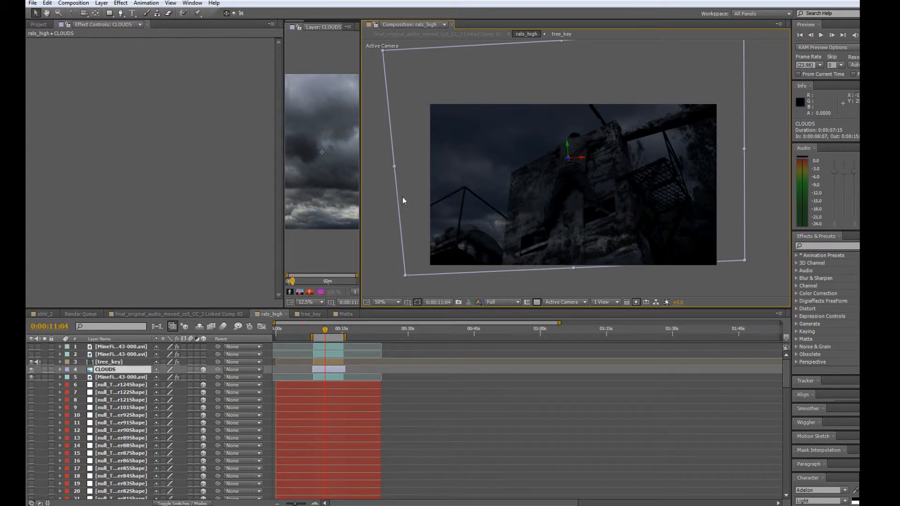
Try CLOUDS as a 2D layer placed over the sky beside the tower, and scrub the shot to check its motion.
left_click(203, 370)
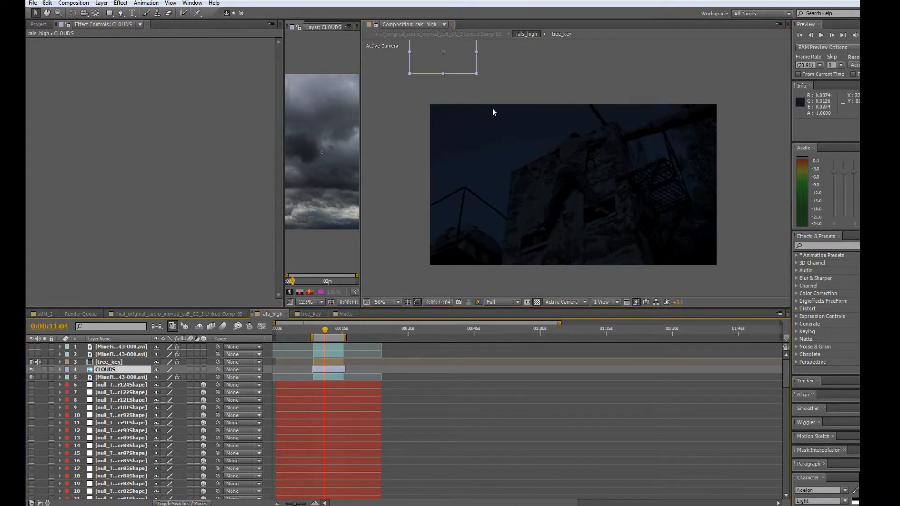
left_click_drag(471, 67, 534, 182)
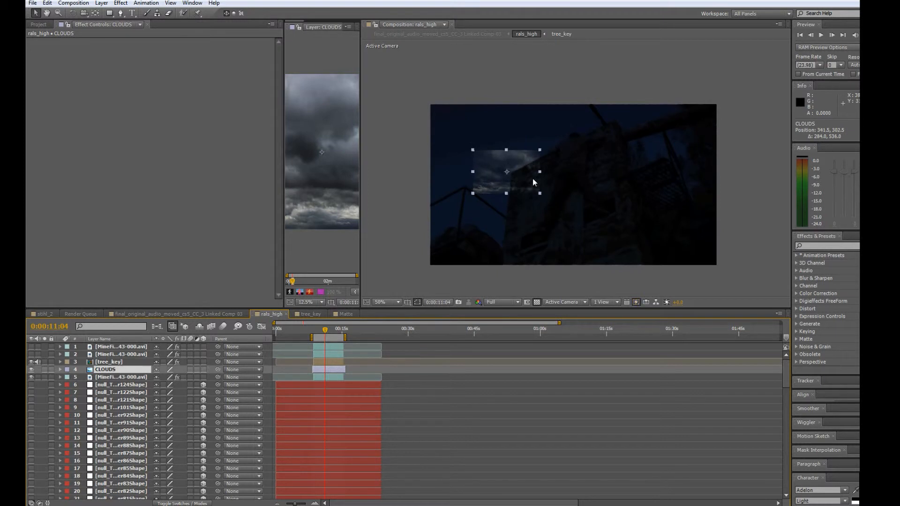
left_click_drag(325, 330, 330, 333)
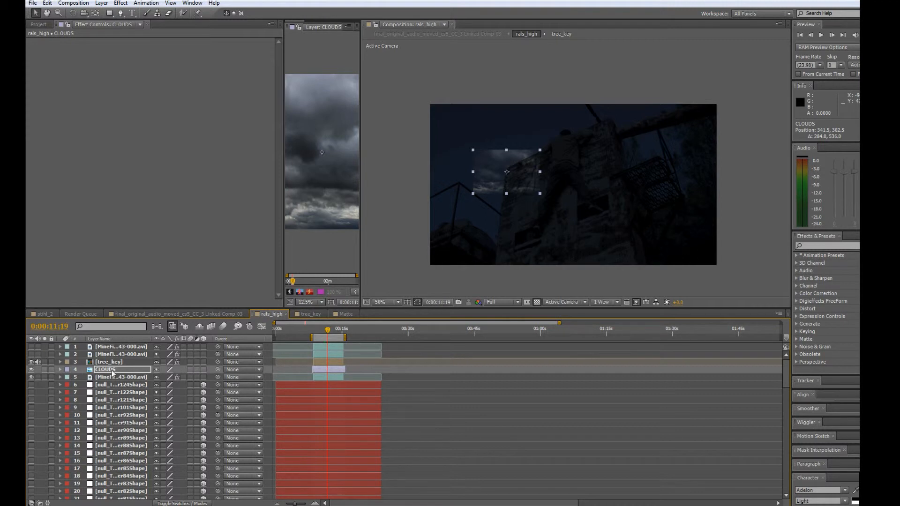
left_click(203, 369)
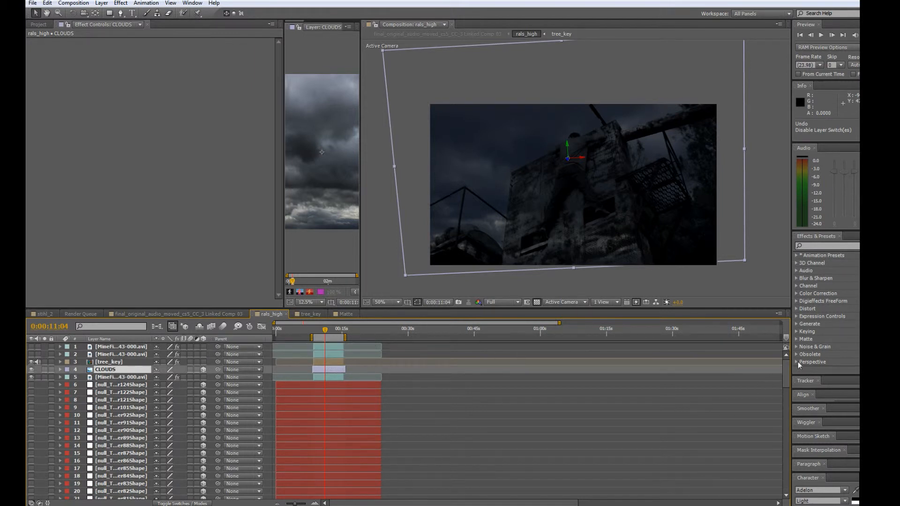
Examine the tracked Camera01Shape layer and its placement relative to CLOUDS in the Top view while scrubbing the shot.
left_click_drag(787, 374, 782, 493)
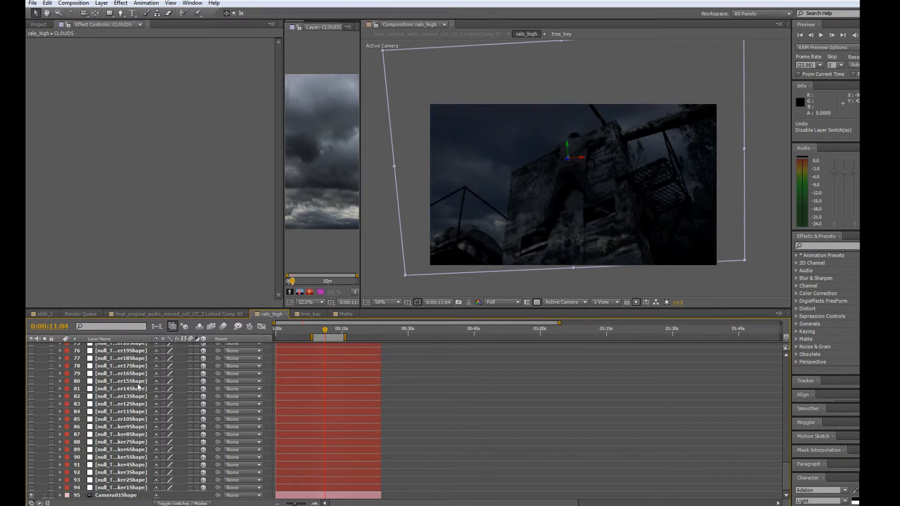
left_click_drag(786, 469, 787, 371)
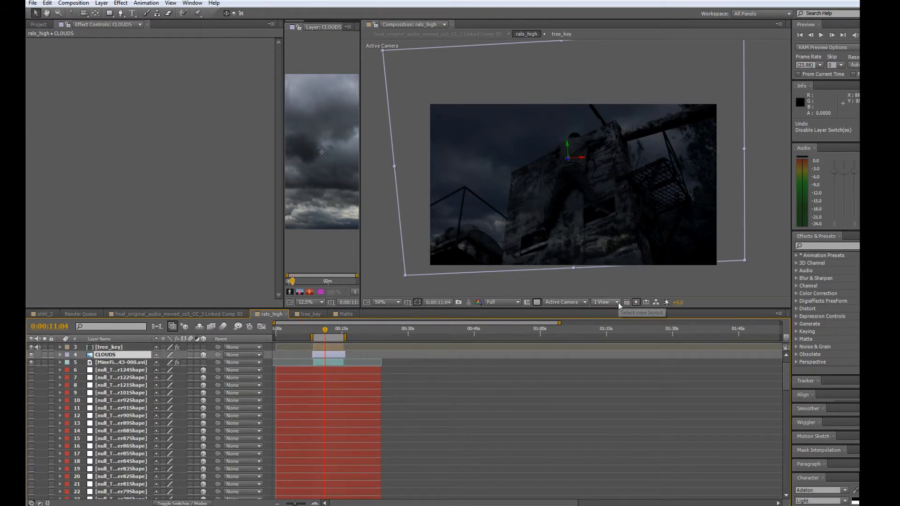
left_click(584, 302)
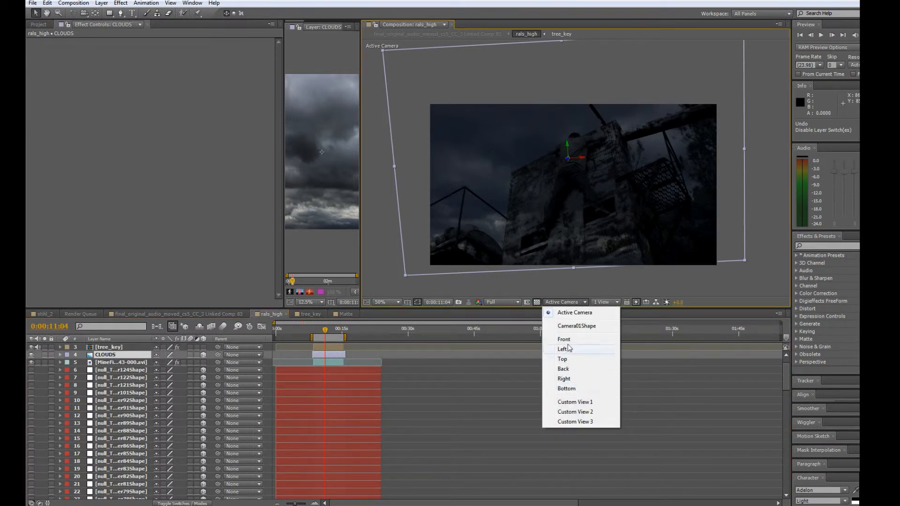
left_click(569, 360)
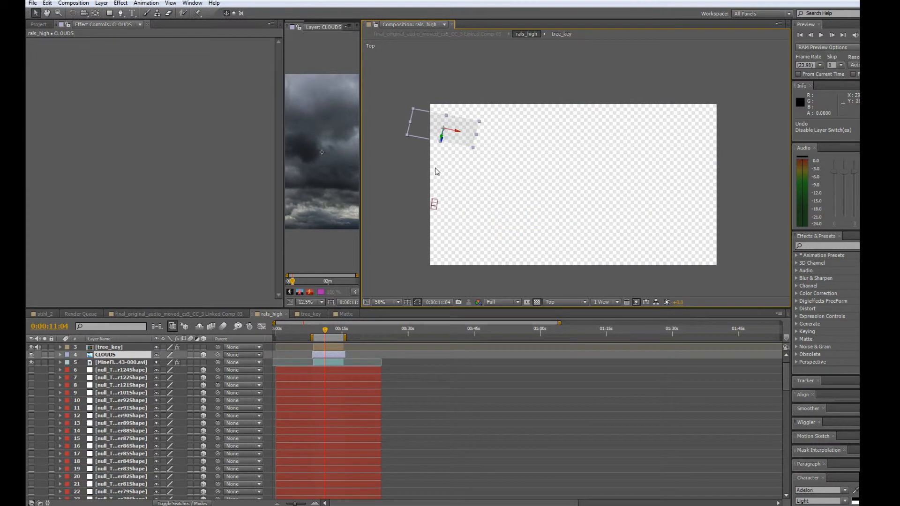
scroll(436, 170, "up", 1)
left_click_drag(484, 173, 703, 179)
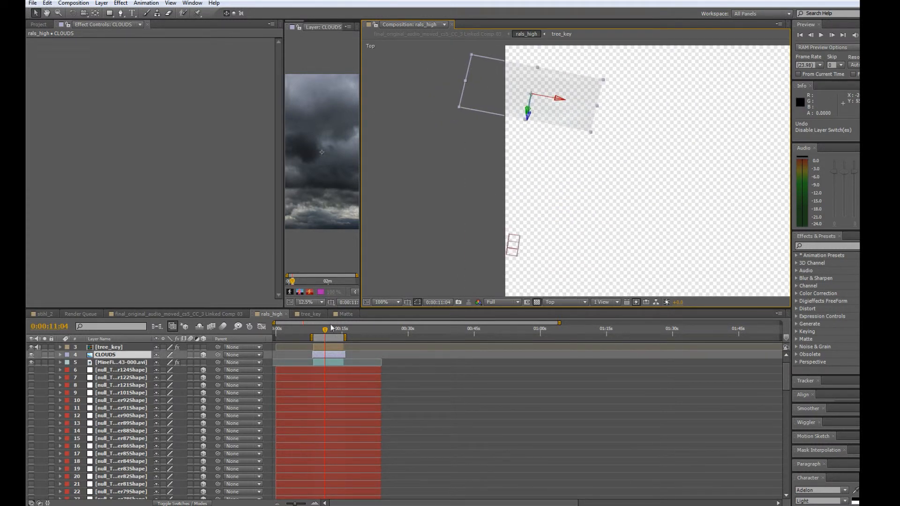
mouse_move(324, 331)
left_mouse_down()
mouse_move(336, 337)
mouse_move(326, 337)
left_mouse_up()
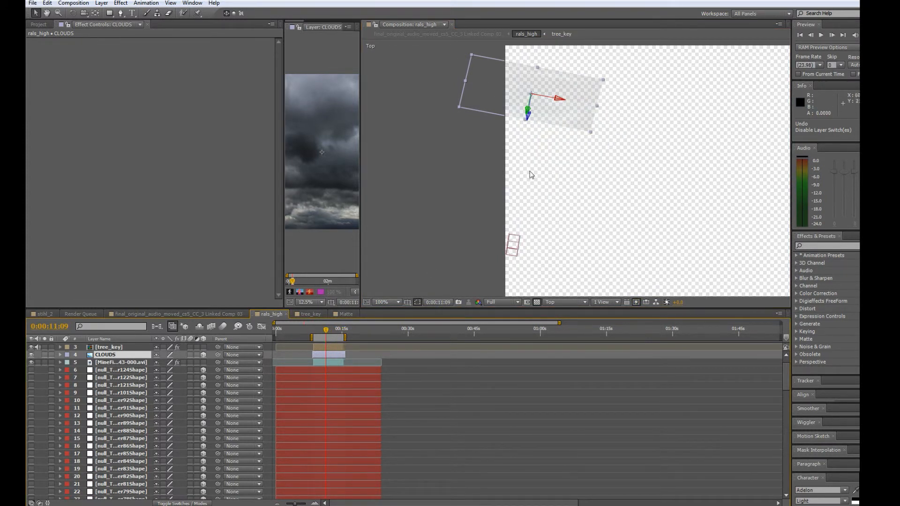
left_click_drag(324, 333, 332, 331)
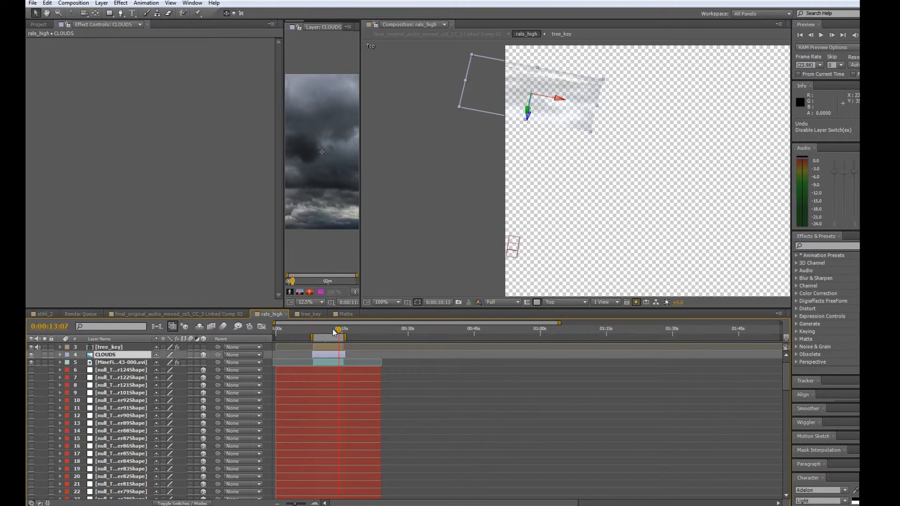
Return to the Active Camera view and scrub through the tracked clouds composite.
left_click(559, 303)
left_click(570, 312)
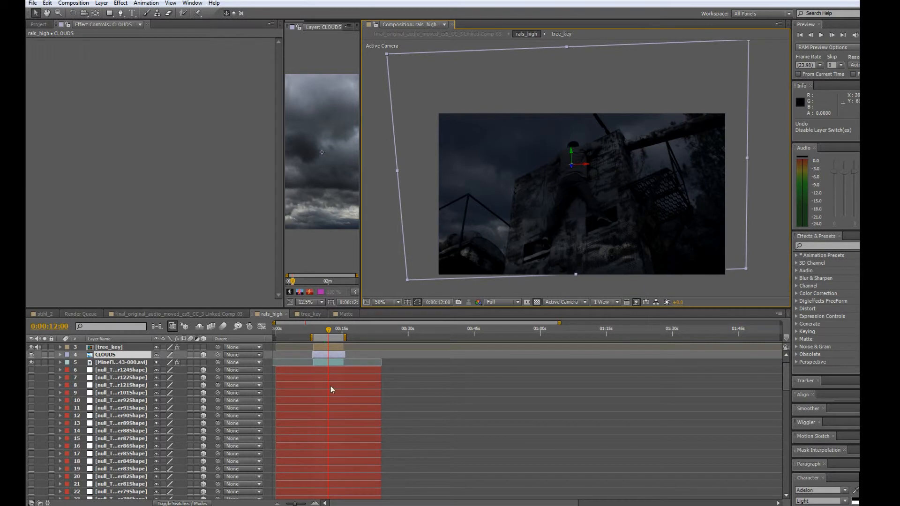
mouse_move(322, 331)
left_mouse_down()
mouse_move(342, 335)
mouse_move(324, 340)
left_mouse_up()
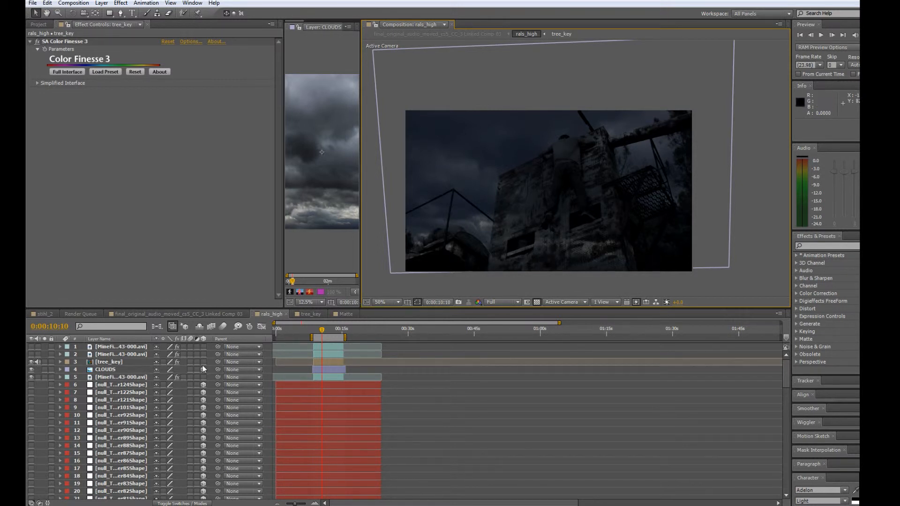
Show the masked MineFight43-000.avi copy on layer 2, above tree_key.
left_click(105, 355)
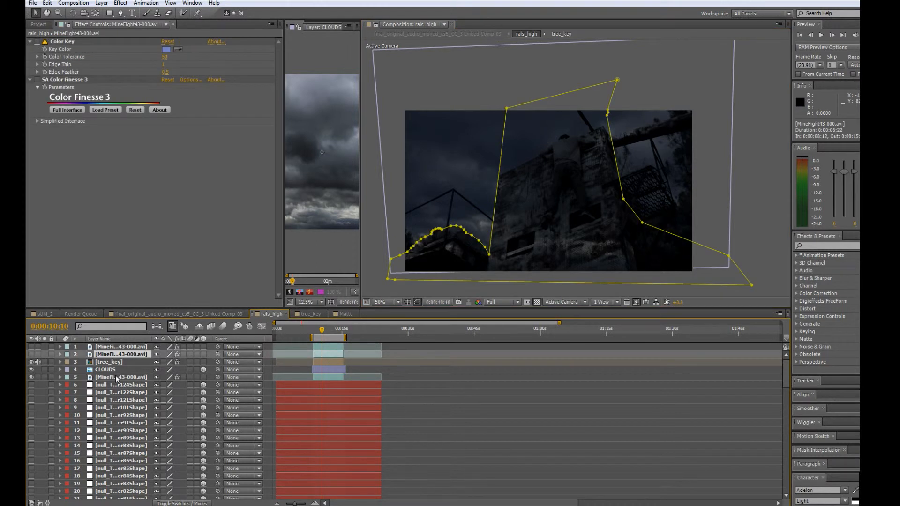
left_click(114, 377)
left_click(110, 355)
left_click(31, 355)
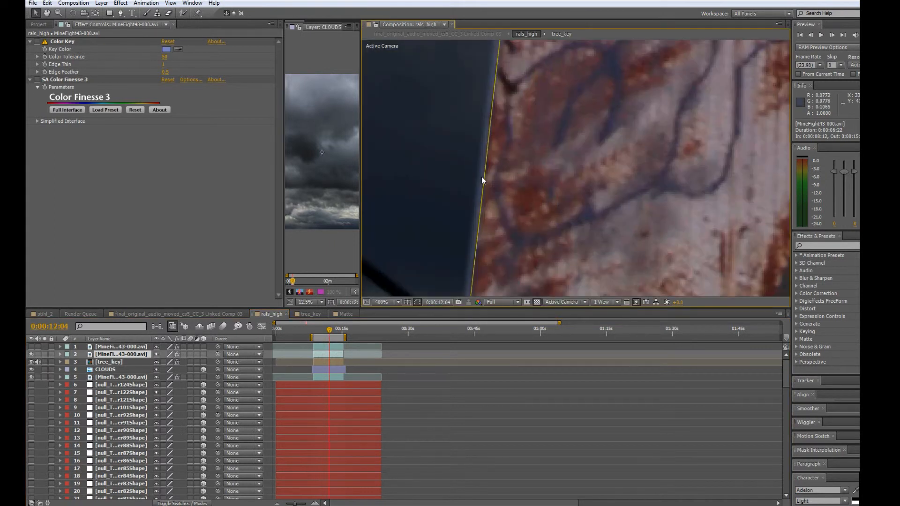
Examine Mask 1 on layer 2 around the tower and rusty structure, and compare it with the beam mask on layer 1.
key("comma")
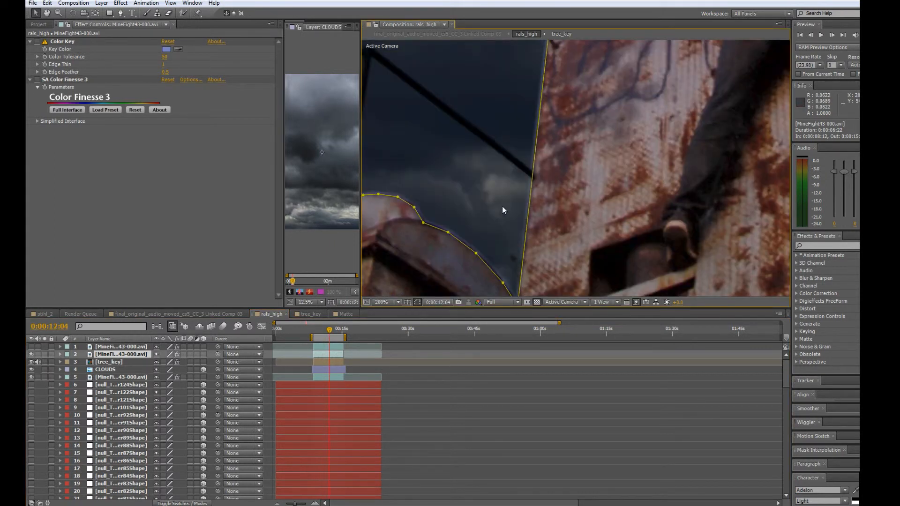
left_click(469, 189)
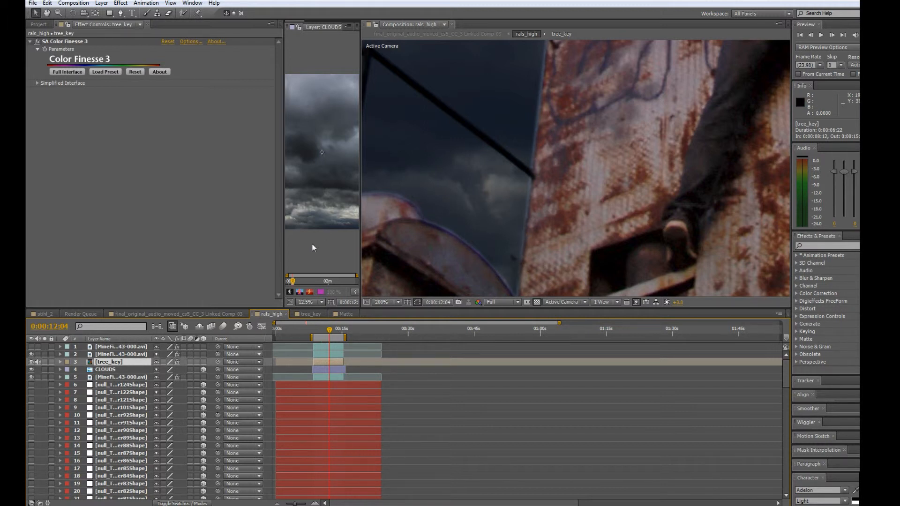
left_click(60, 354)
left_click(98, 370)
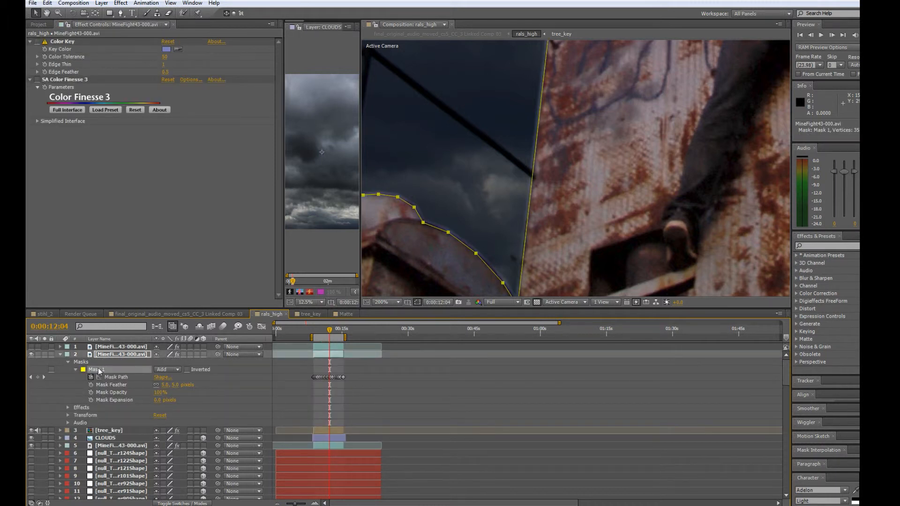
left_click(110, 355)
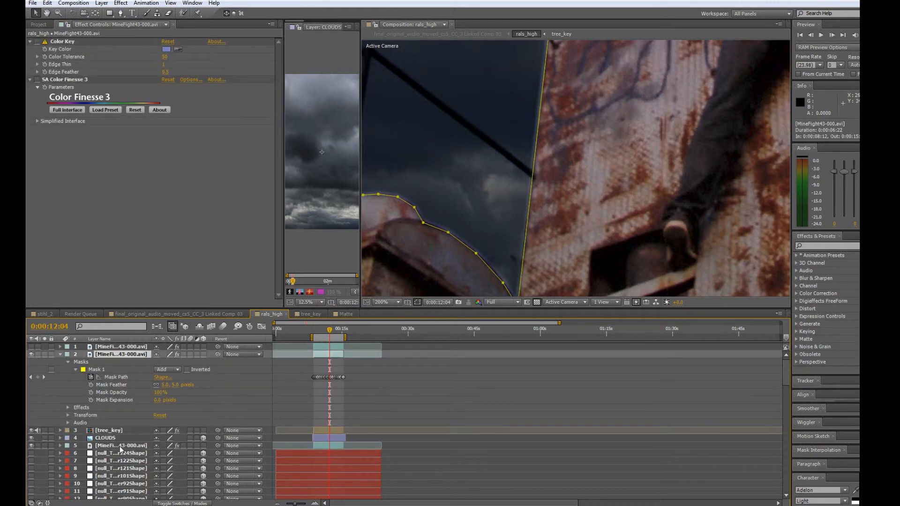
scroll(497, 259, "down", 5)
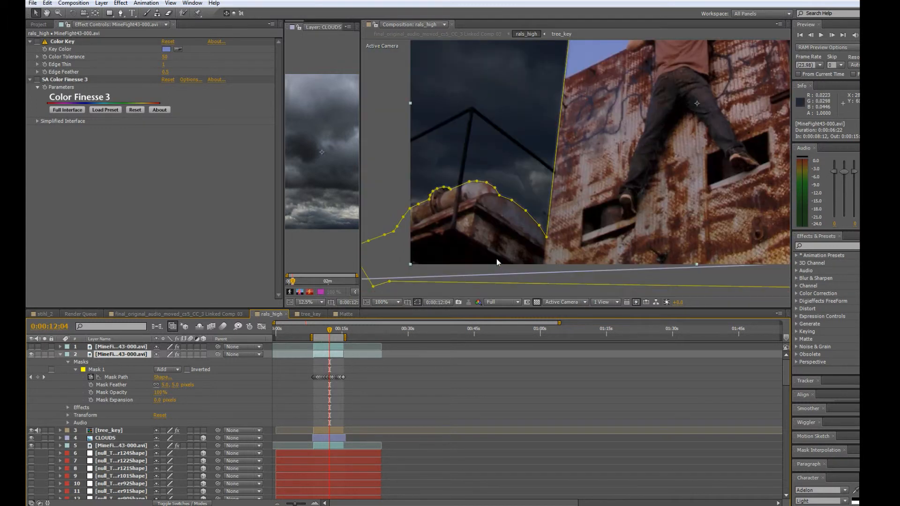
scroll(568, 142, "up", 2)
left_click_drag(532, 189, 471, 217)
left_click(132, 347)
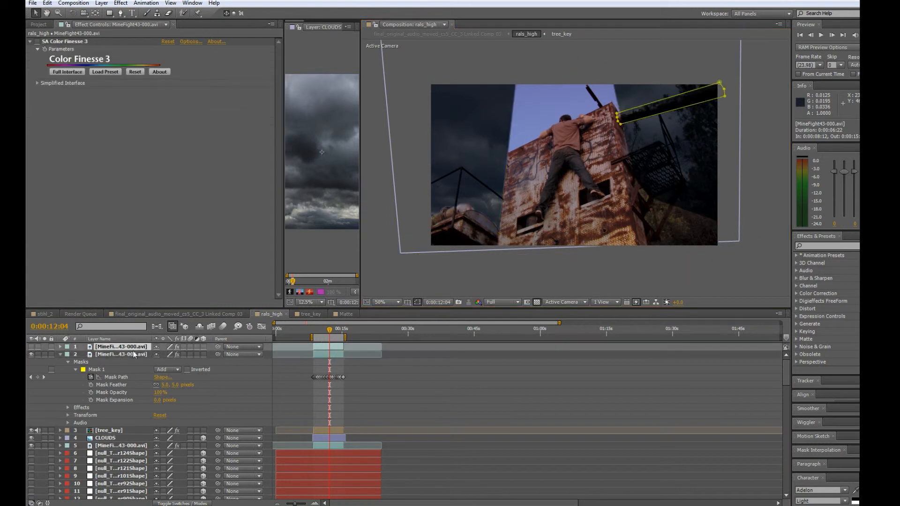
left_click(133, 353)
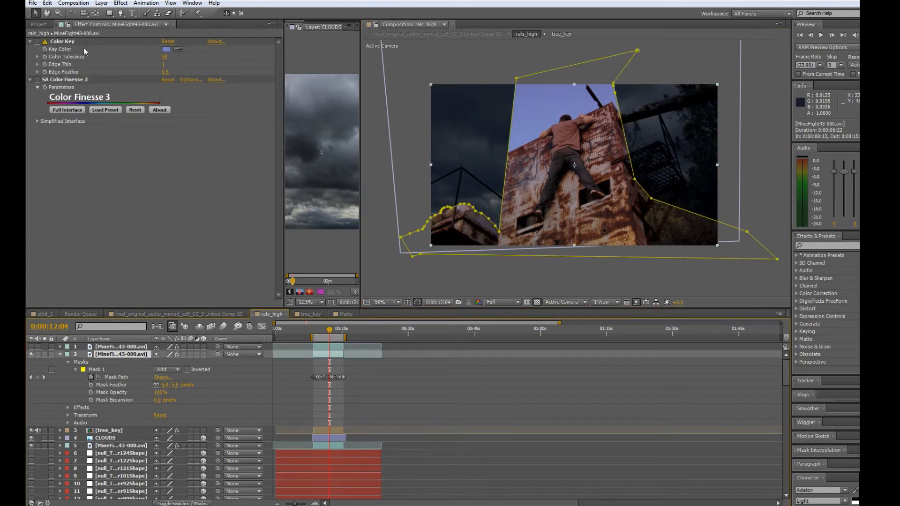
Enable Color Finesse 3 and Color Key on the masked footage copy on layer 2.
left_click(37, 80)
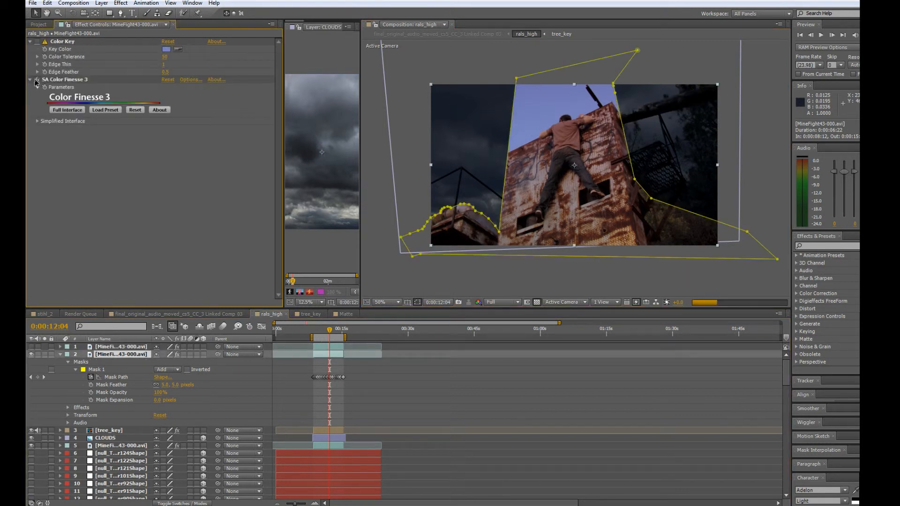
left_click(766, 133)
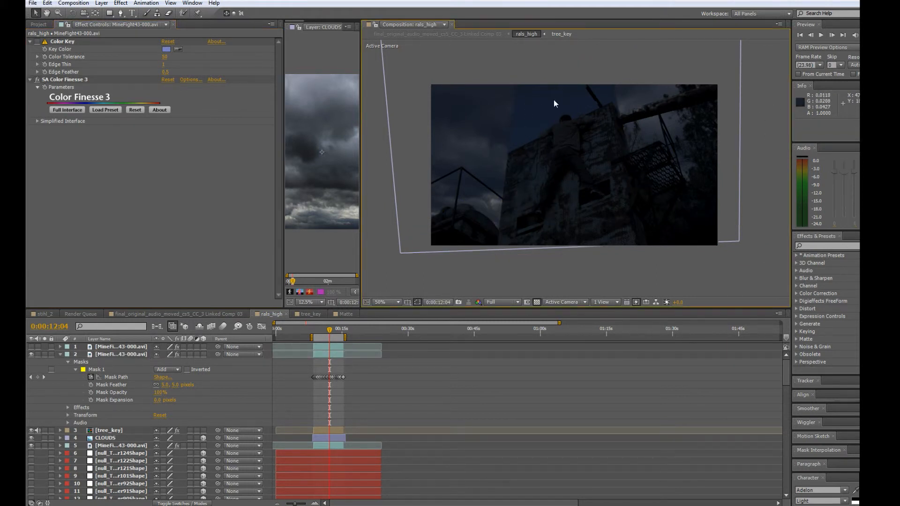
left_click(68, 42)
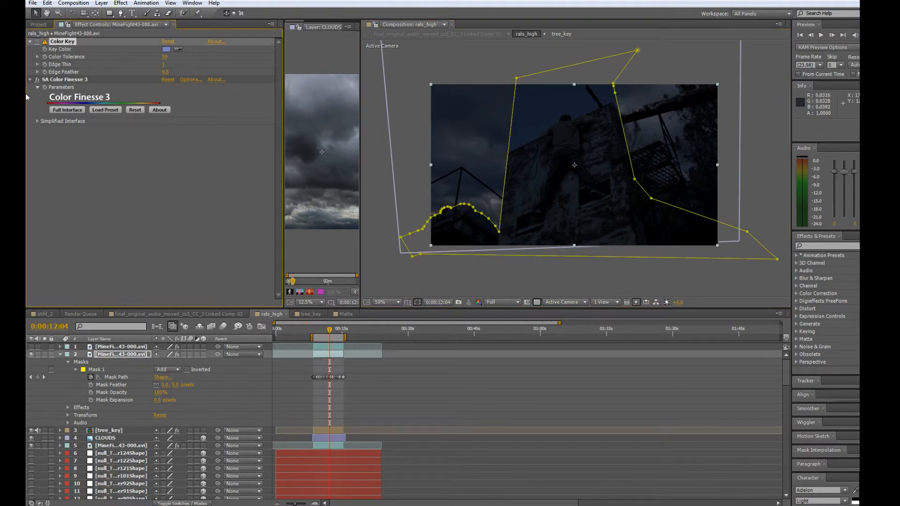
left_click(530, 55)
Inspect the keyed edges around the climber and tower, and reselect the masked footage copy on layer 2.
scroll(555, 171, "up", 4)
scroll(573, 102, "down", 2)
left_click_drag(623, 166, 594, 145)
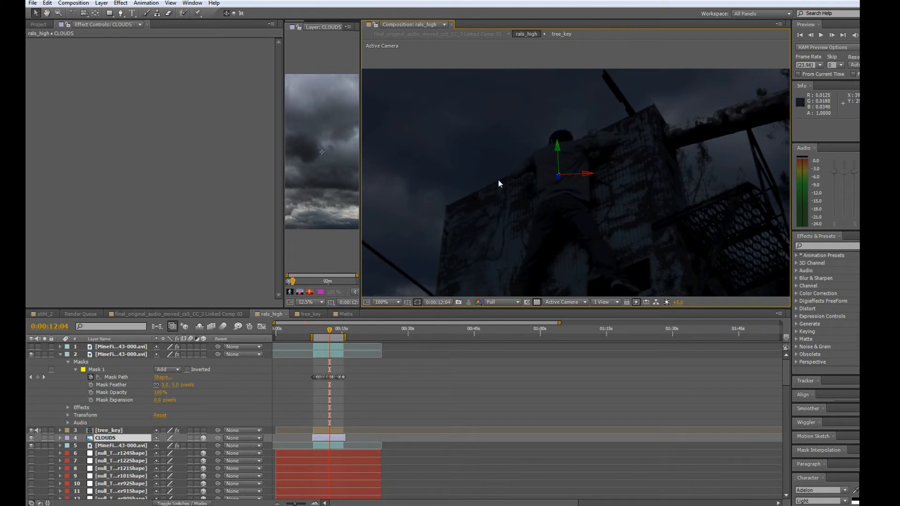
scroll(541, 162, "down", 1)
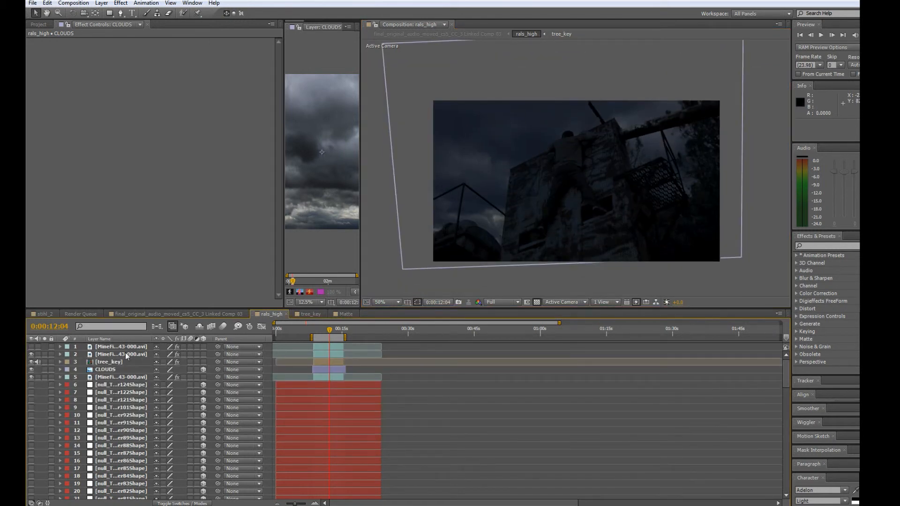
left_click(125, 354)
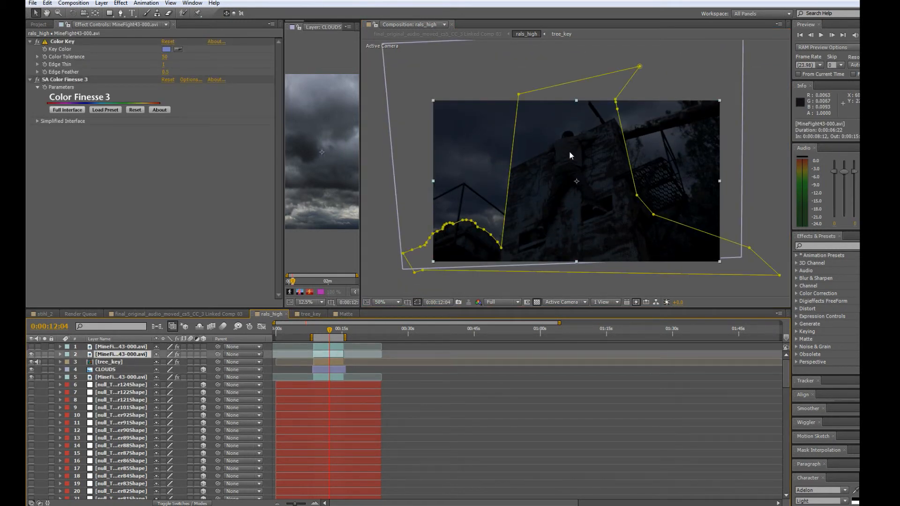
Review the tree_key layer, the CLOUDS layer and the color-graded base footage on layer 5 in turn.
left_click(111, 362)
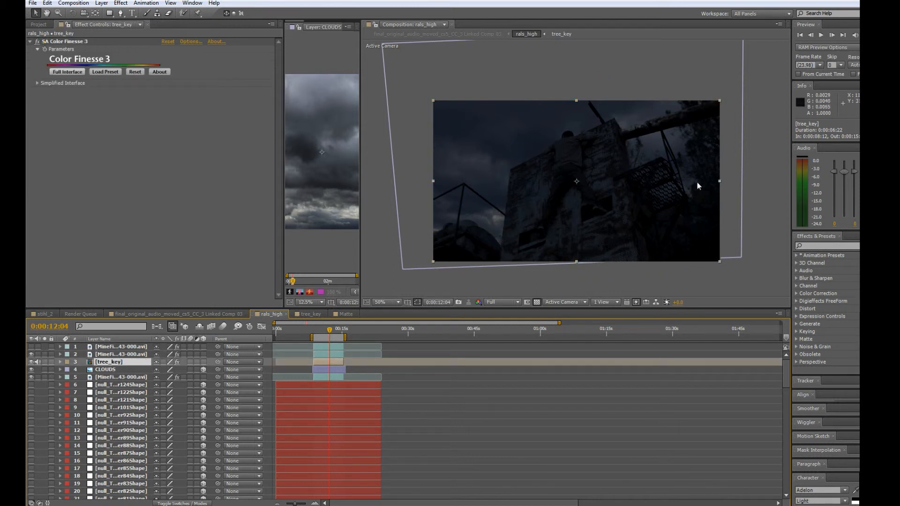
left_click(102, 370)
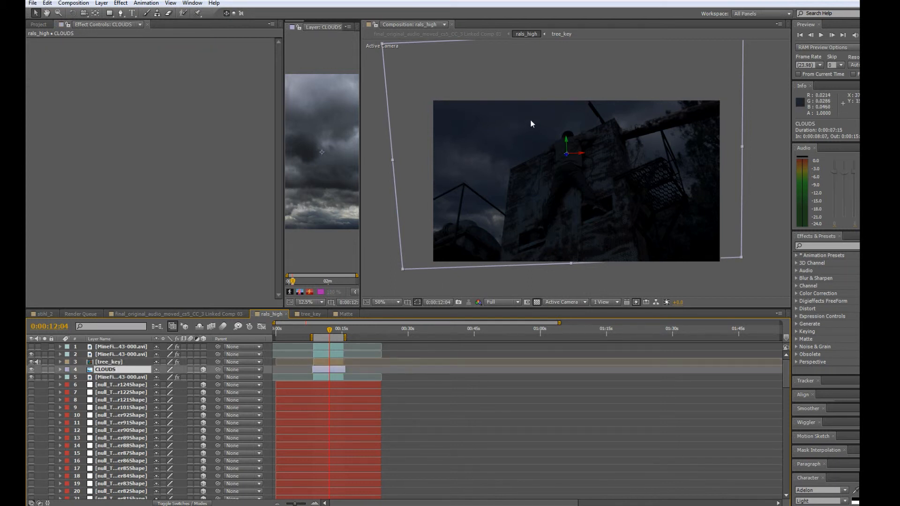
left_click(104, 378)
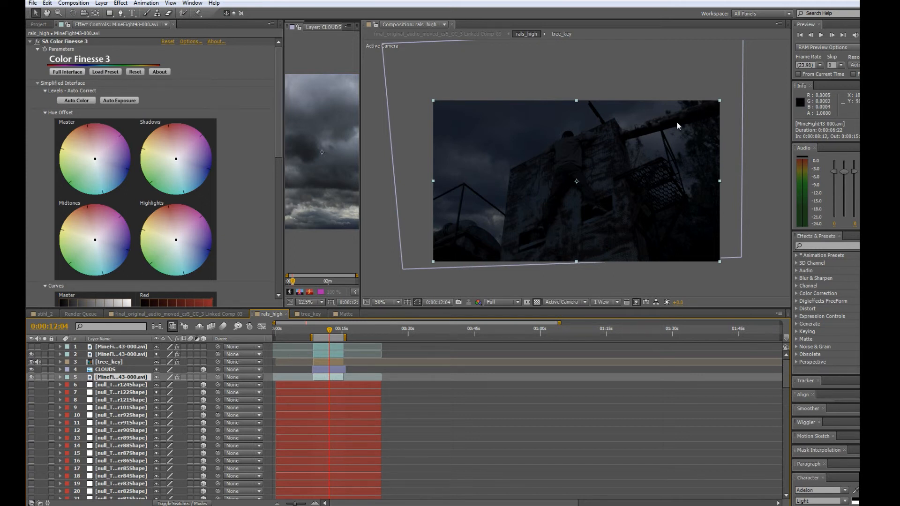
Inspect the beam's edges against the sky up close, and undo the last value change.
scroll(677, 125, "up", 4)
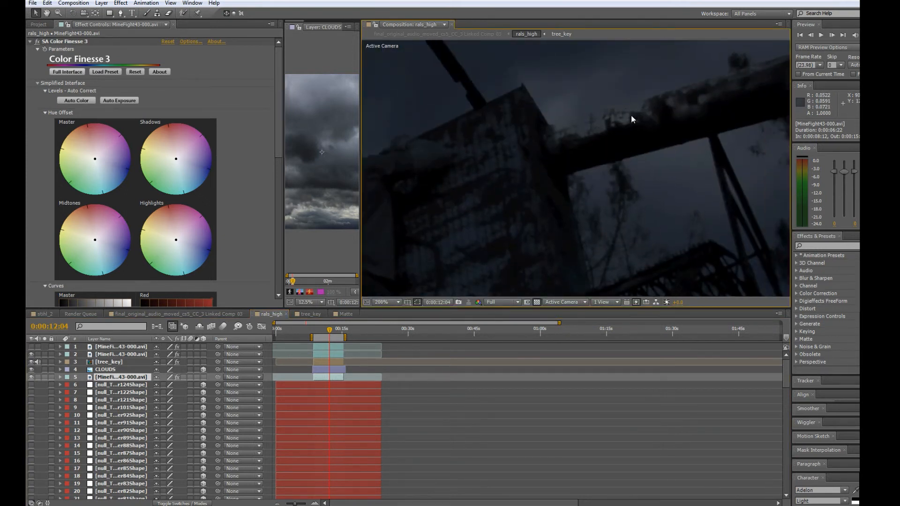
key("ctrl+z")
scroll(660, 138, "down", 2)
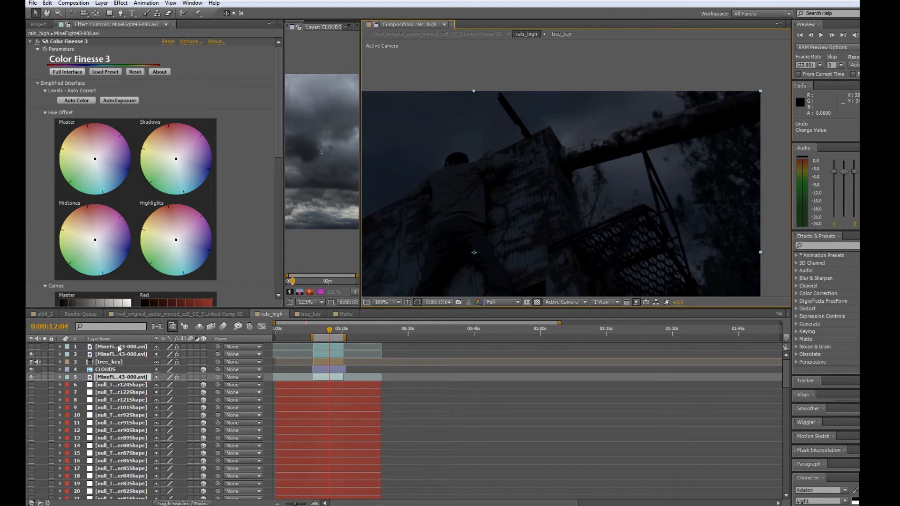
Show the beam-masked footage copy on layer 1 and check the beam against the clouds at 0:00:11:21 and 0:00:11:09.
left_click(114, 348)
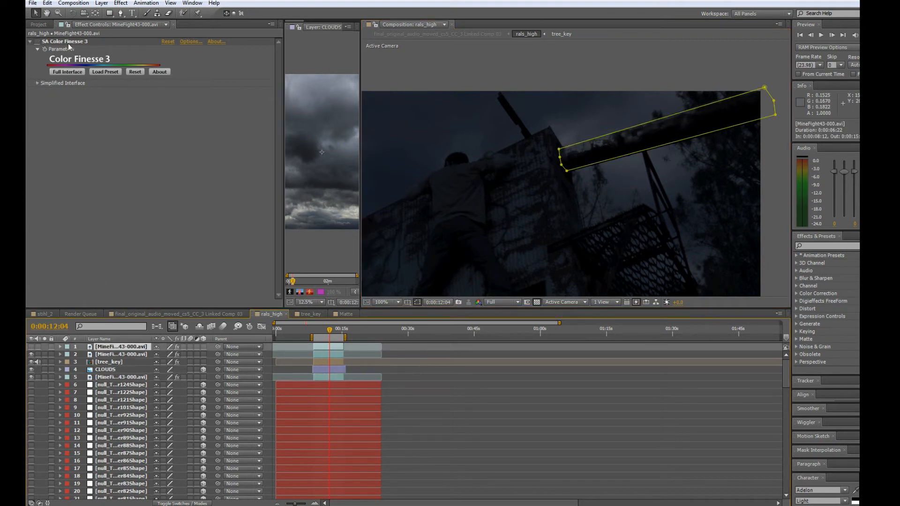
left_click(31, 354)
left_click(319, 330)
left_click_drag(321, 330, 328, 334)
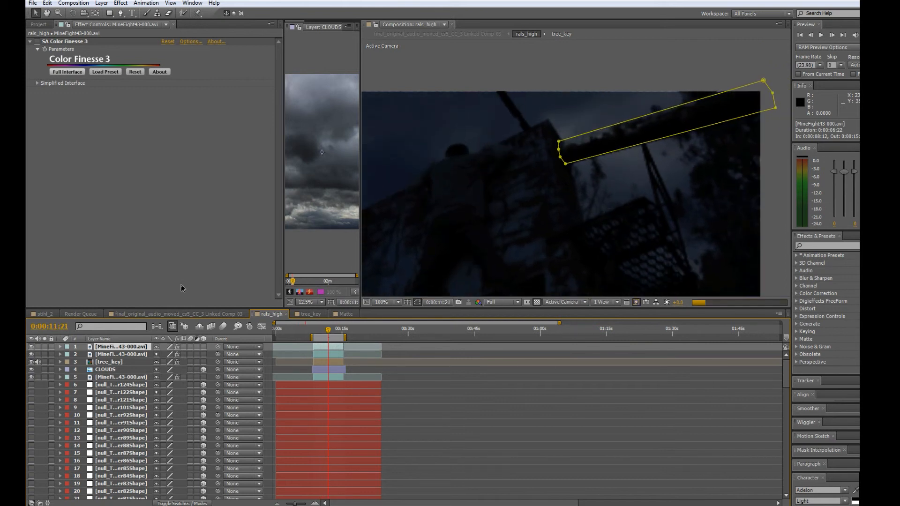
left_click(602, 65)
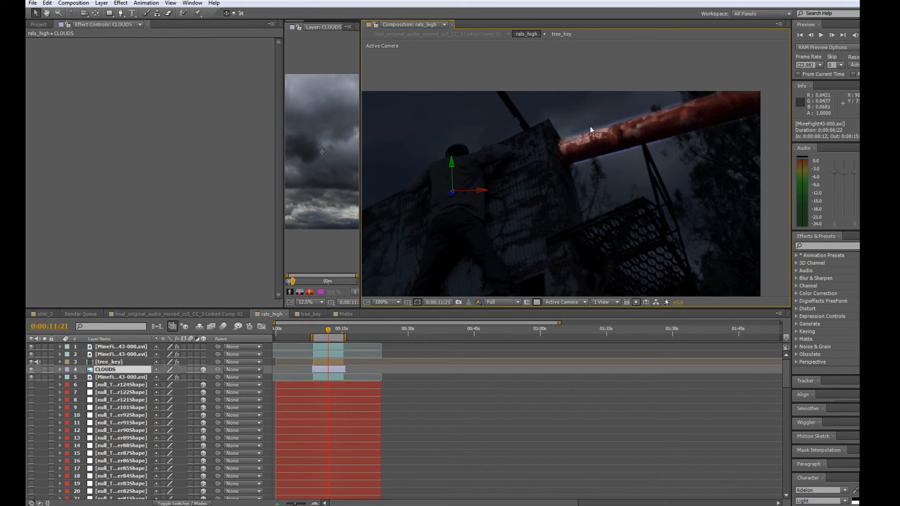
mouse_move(334, 331)
left_mouse_down()
mouse_move(317, 330)
mouse_move(326, 331)
left_mouse_up()
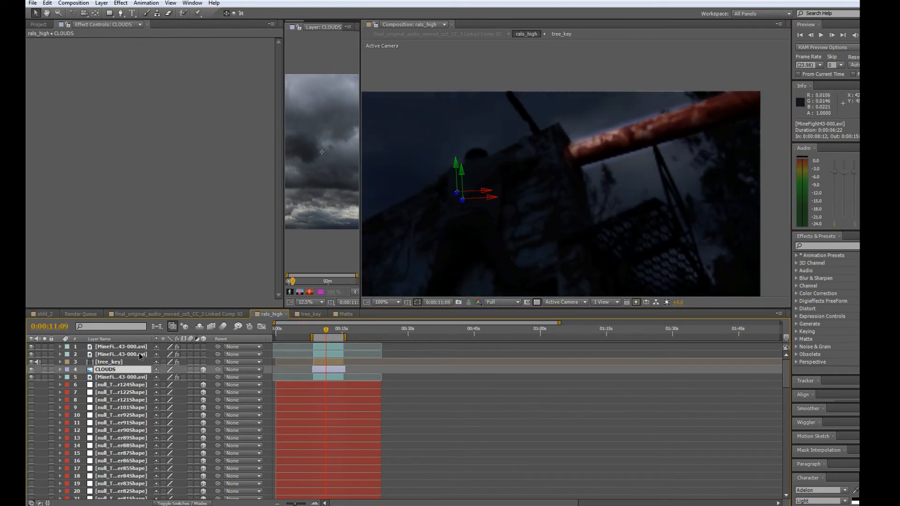
Enable Color Finesse 3 on the beam-masked footage copy on layer 1 and review the whole frame.
left_click(120, 347)
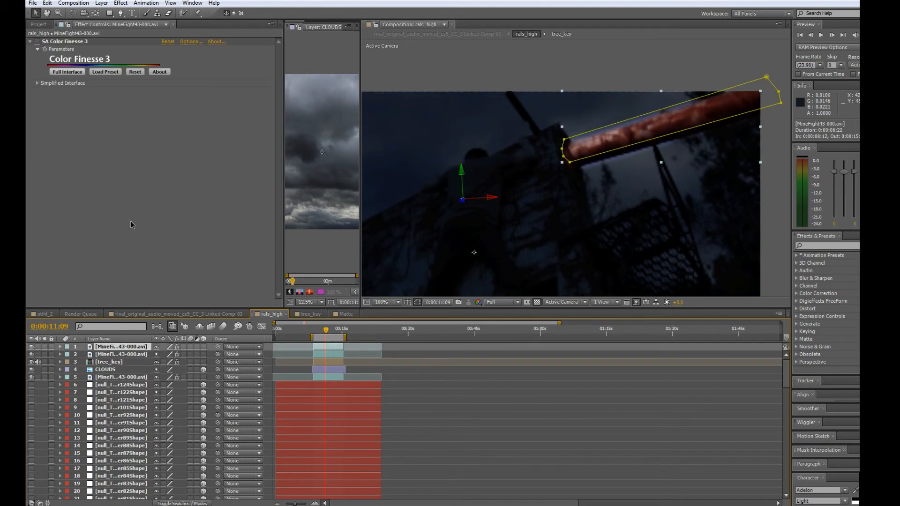
left_click(37, 41)
left_click(708, 55)
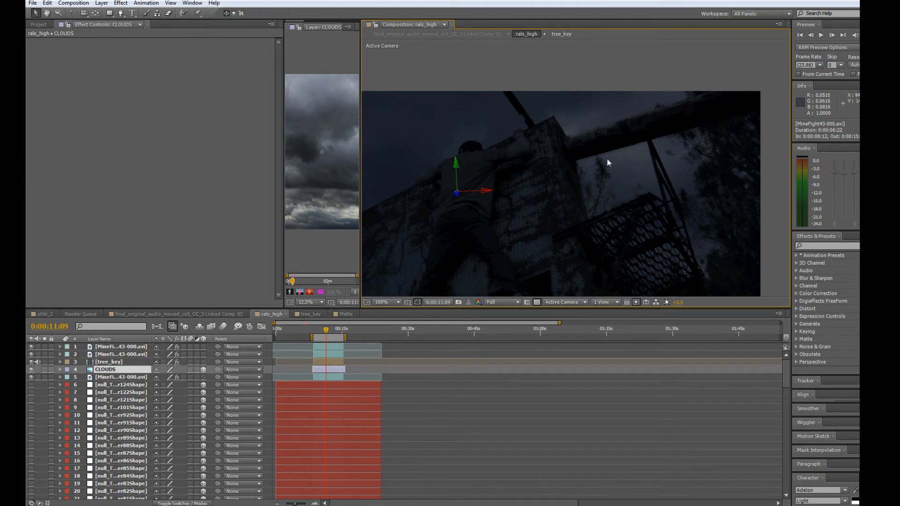
scroll(605, 159, "down", 2)
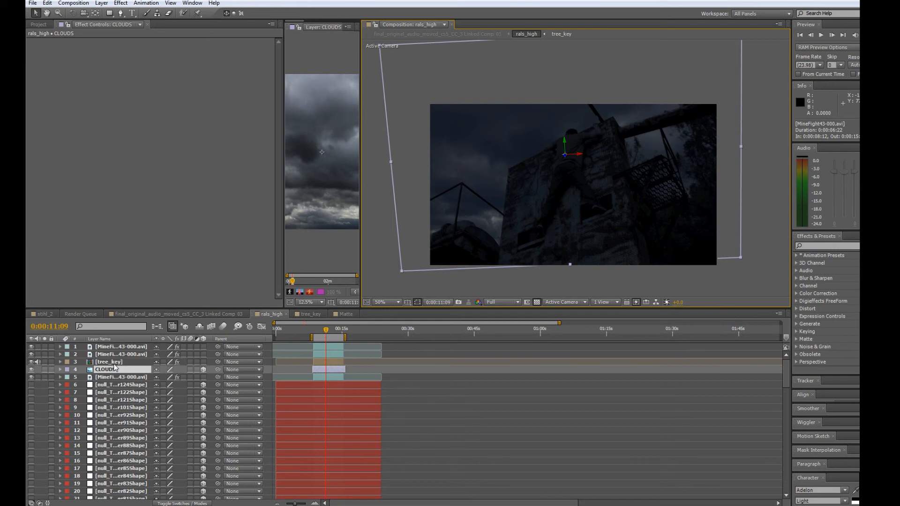
Compare the tower mask on layer 2 with the beam mask on layer 1, and check the full composite at 0:00:10:21.
left_click(115, 355)
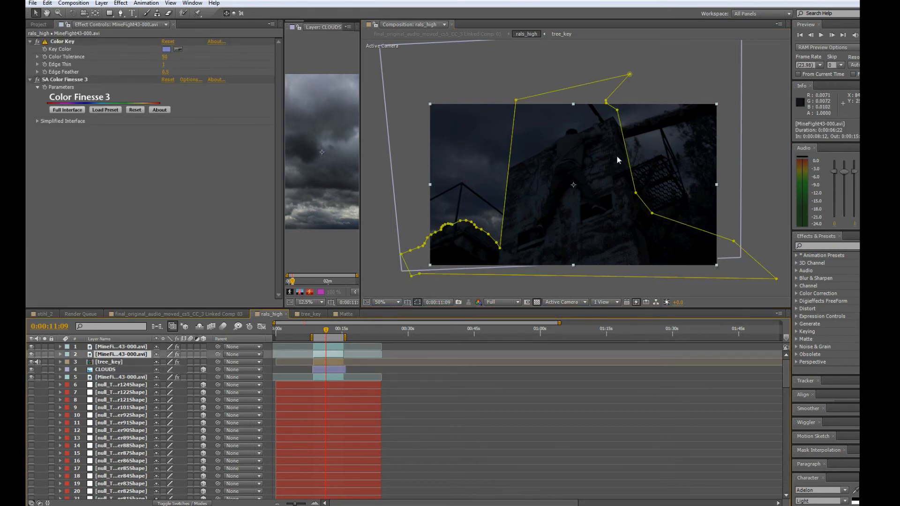
left_click(114, 348)
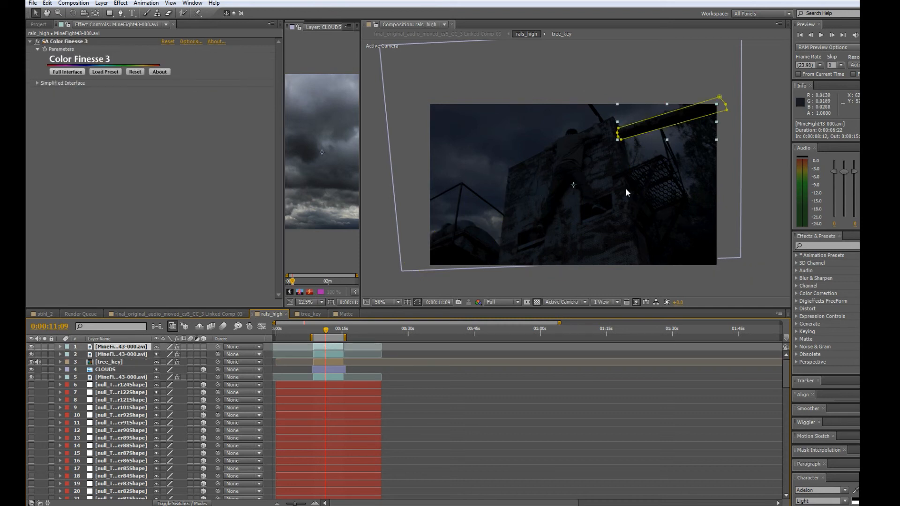
left_click(506, 200)
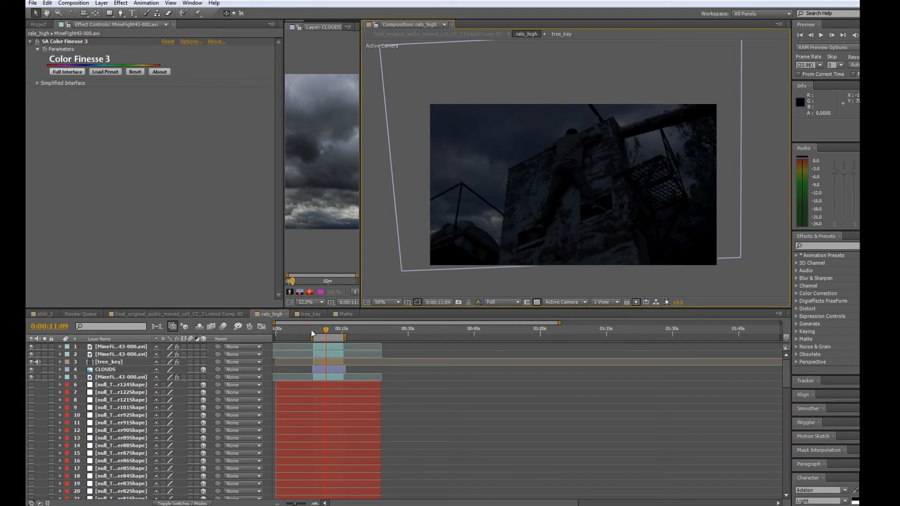
left_click_drag(319, 330, 323, 332)
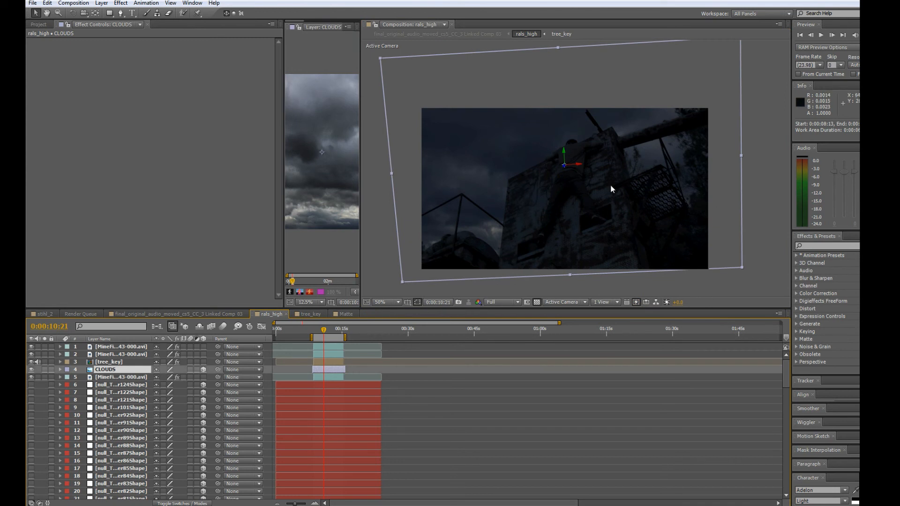